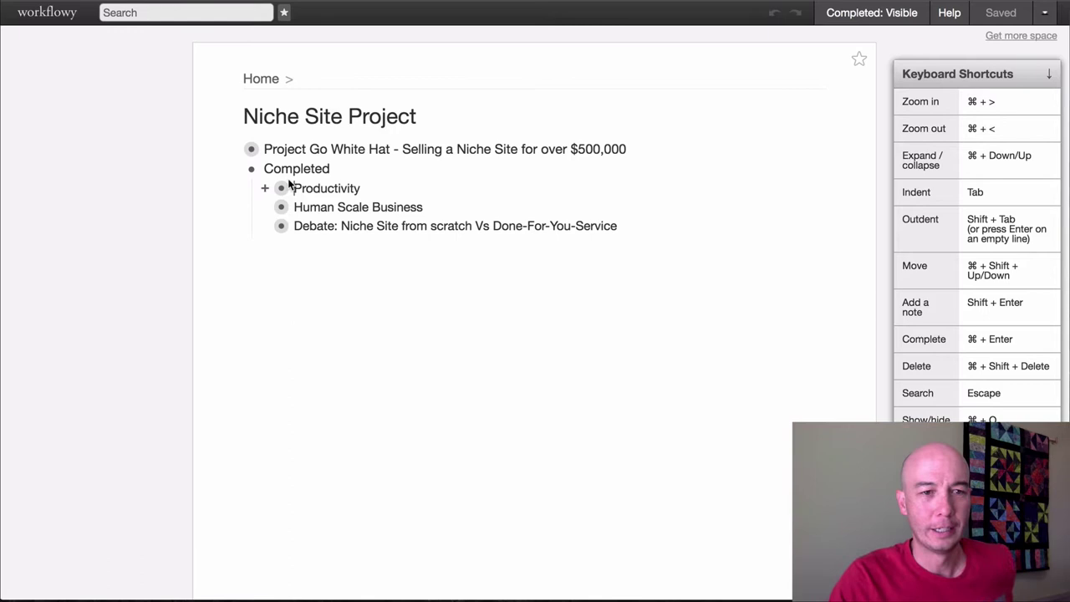
Step: Expand the Productivity outline and collapse each of its sections from Goals to Actionable Stuff, leaving only the section headings
mouse_move(281, 189)
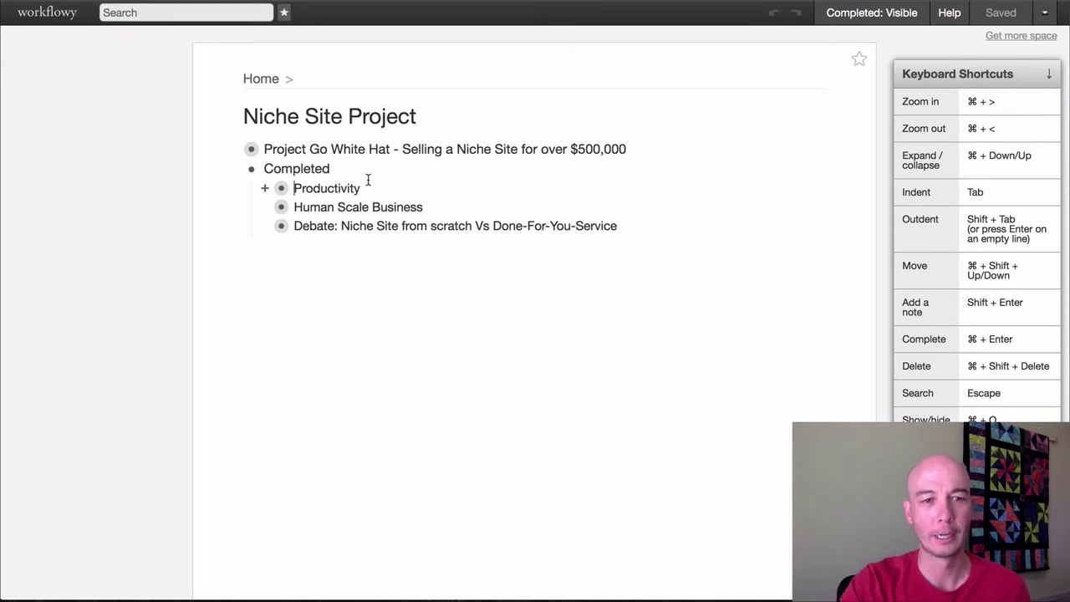
left_click(265, 190)
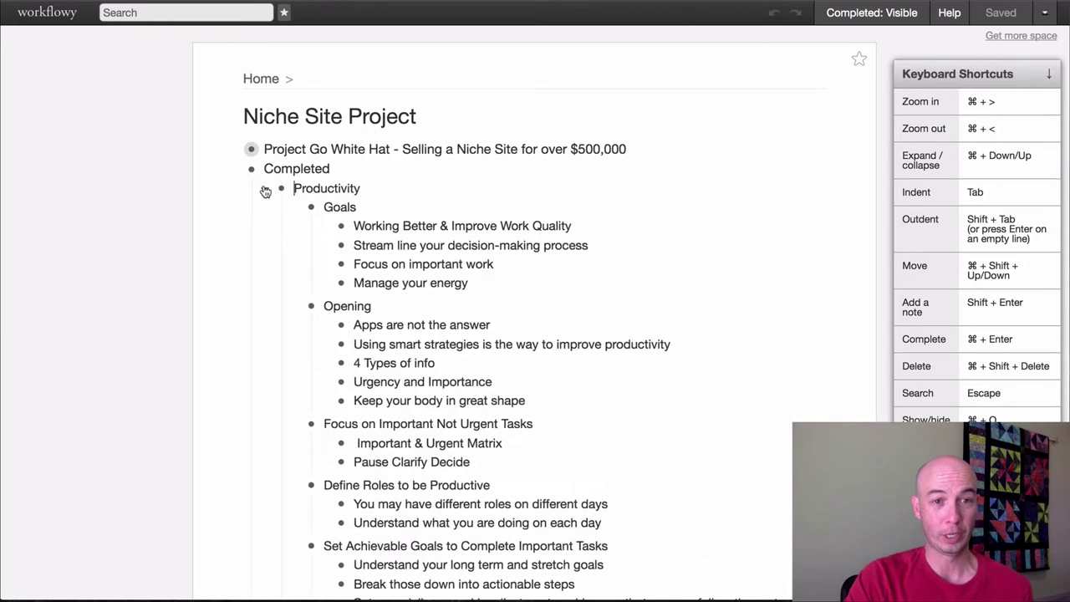
scroll(306, 229, "down", 1)
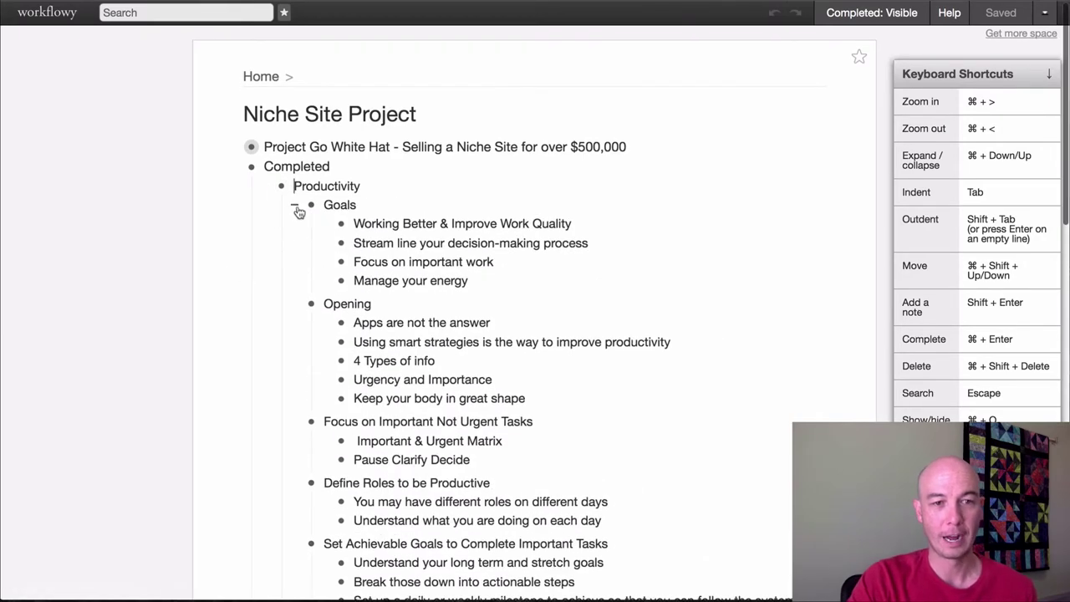
left_click(295, 207)
left_click(294, 226)
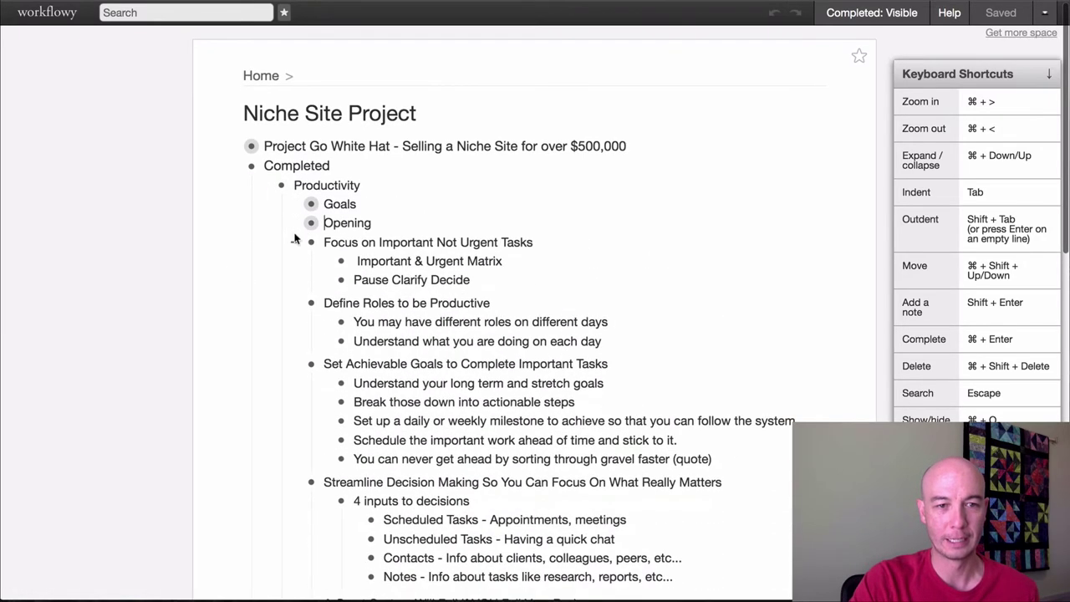
left_click(295, 245)
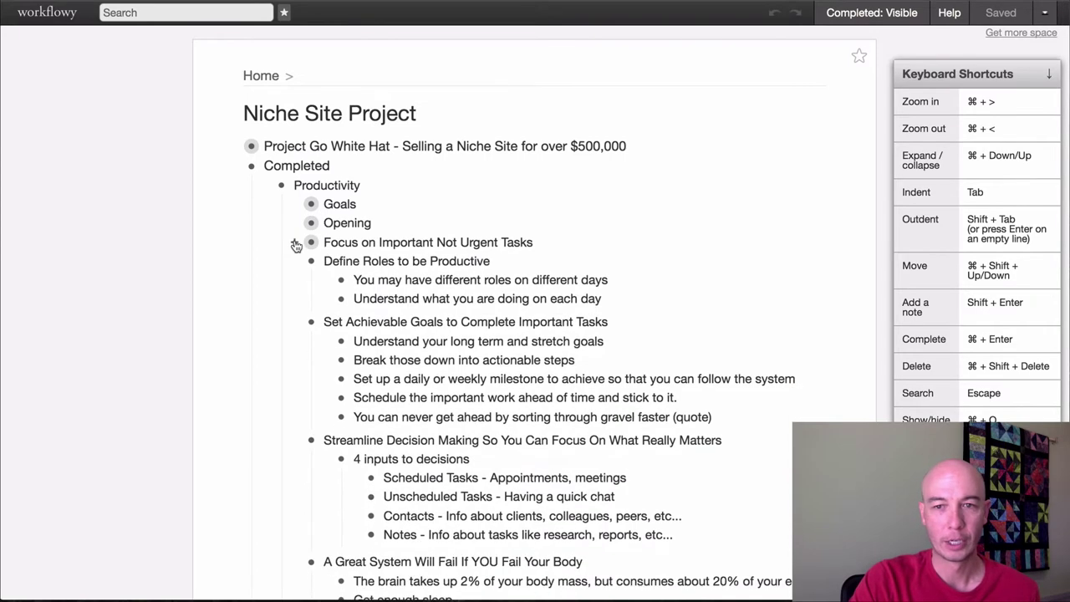
left_click(295, 264)
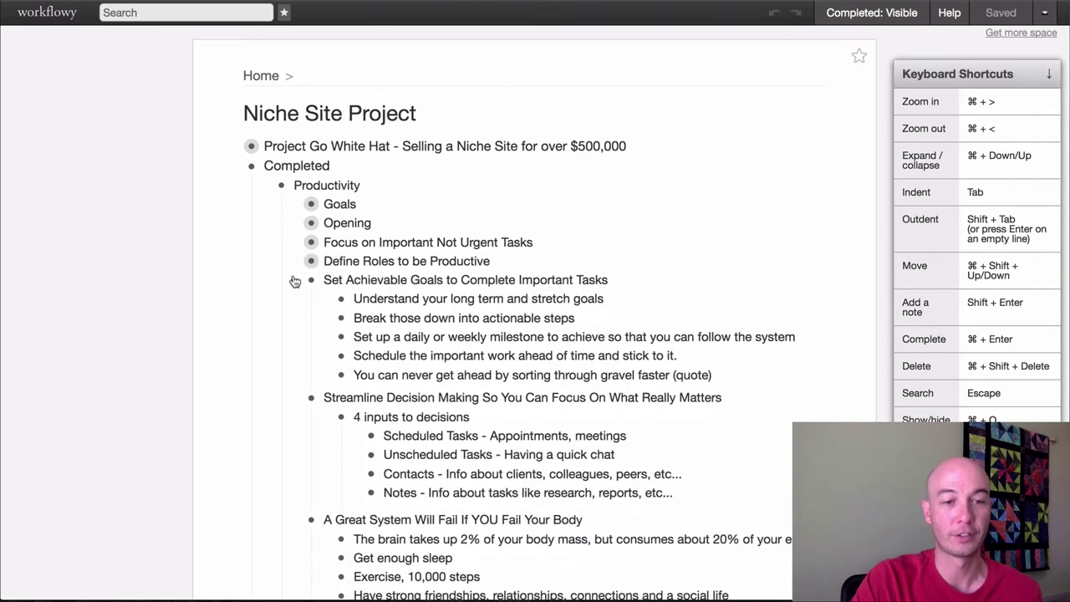
left_click(296, 282)
left_click(295, 302)
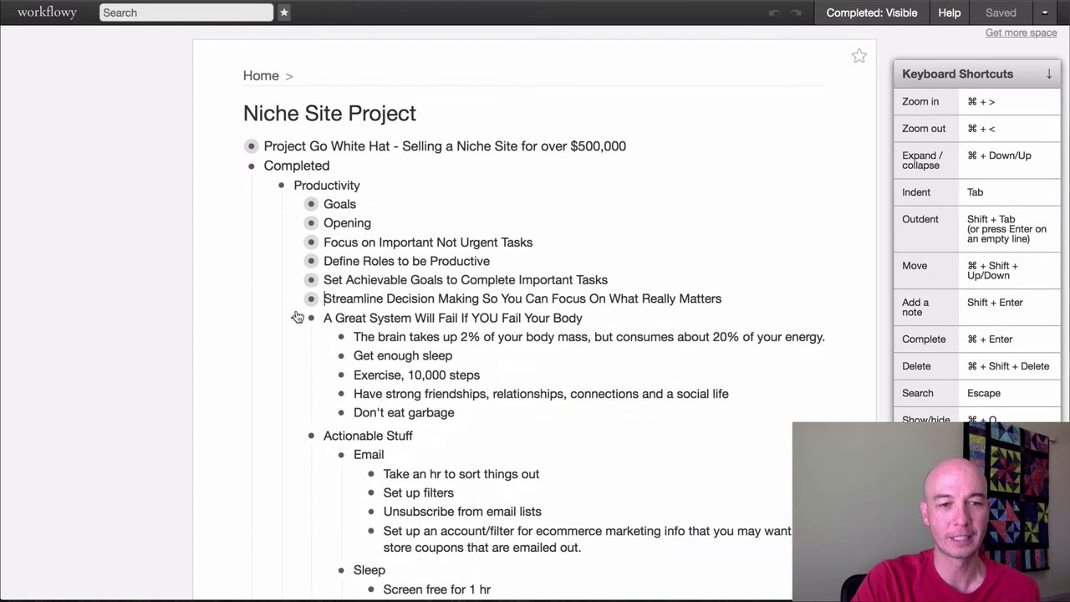
left_click(296, 320)
left_click(294, 340)
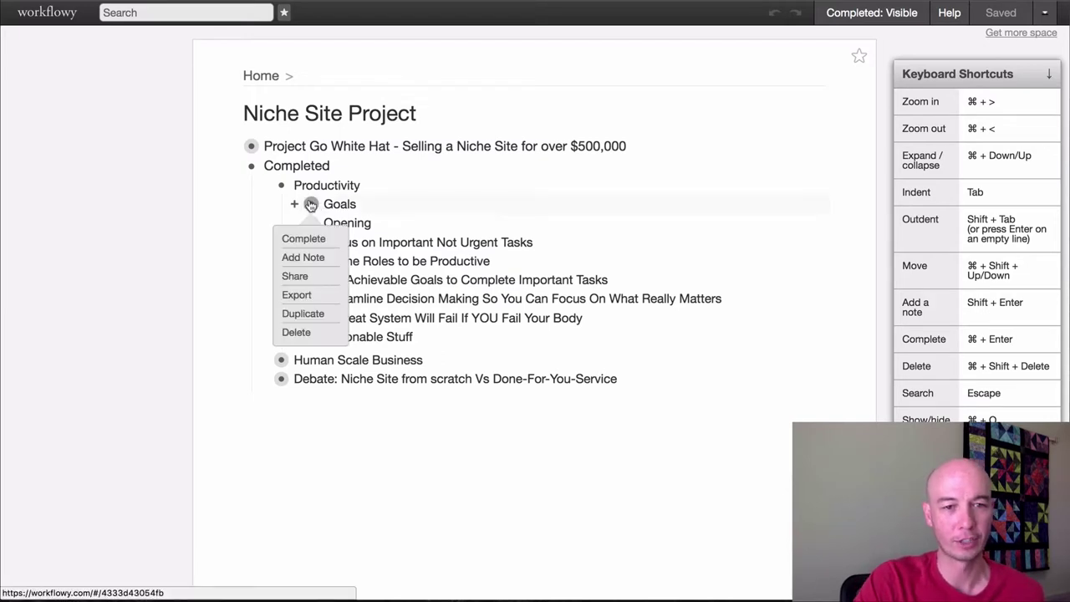
Step: Zoom into the Goals section to view its items alone, and return to the Productivity level
left_click(311, 205)
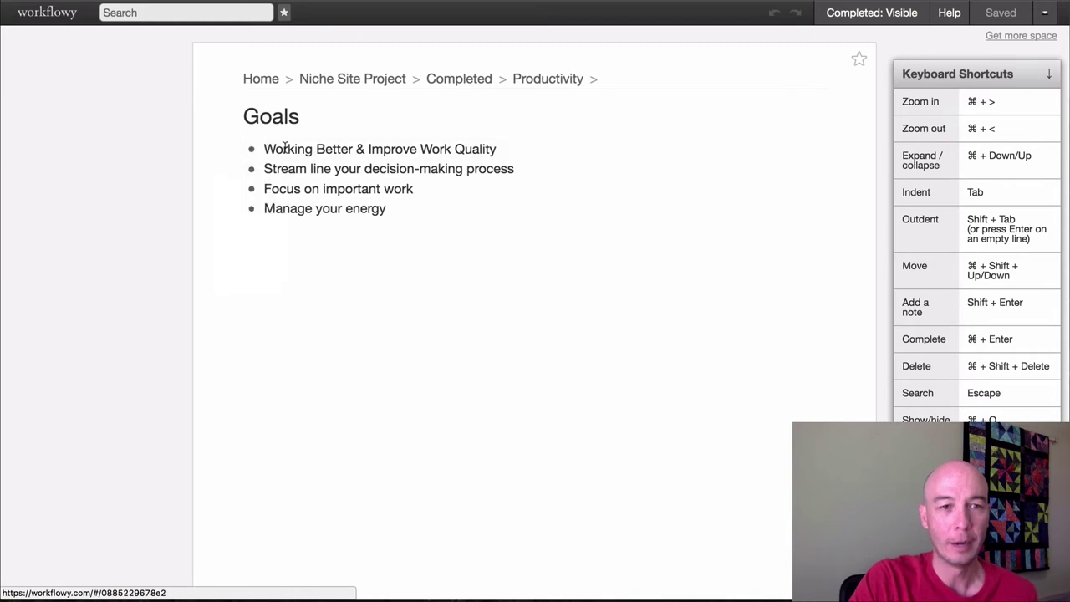
mouse_move(251, 149)
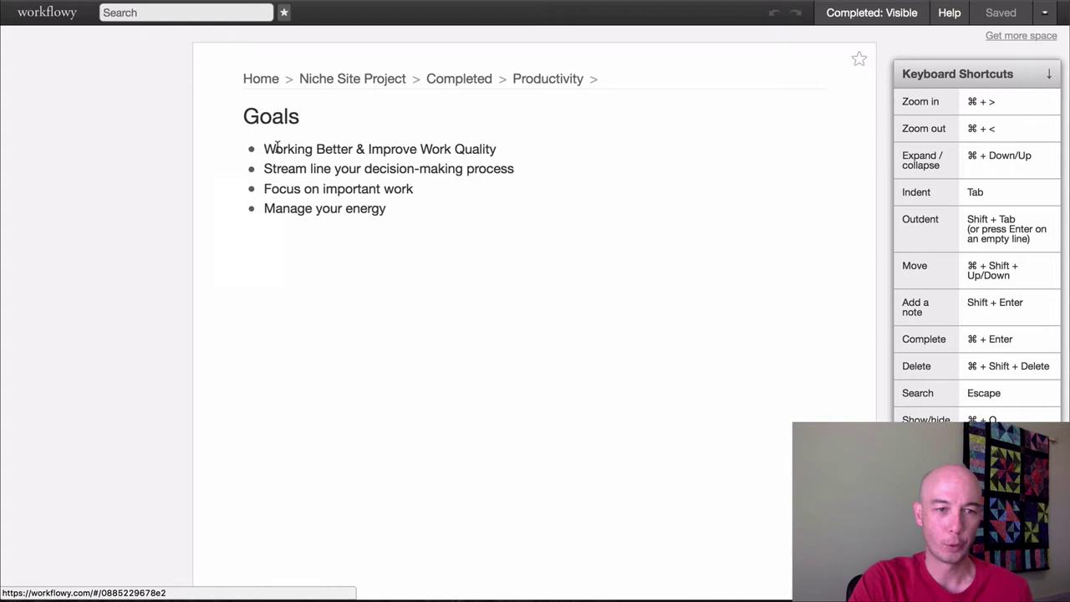
mouse_move(251, 151)
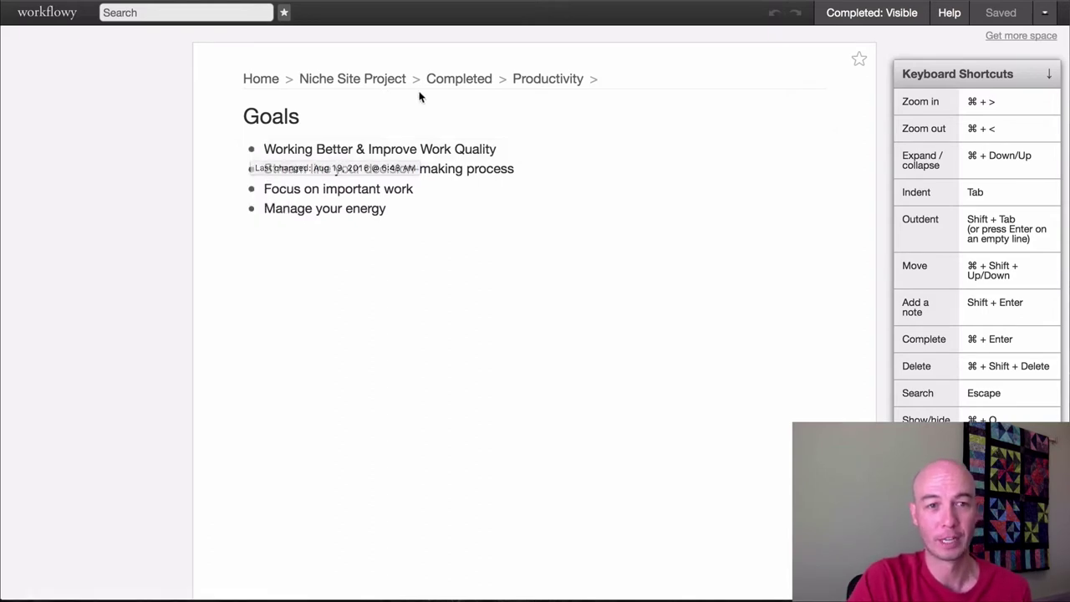
mouse_move(369, 98)
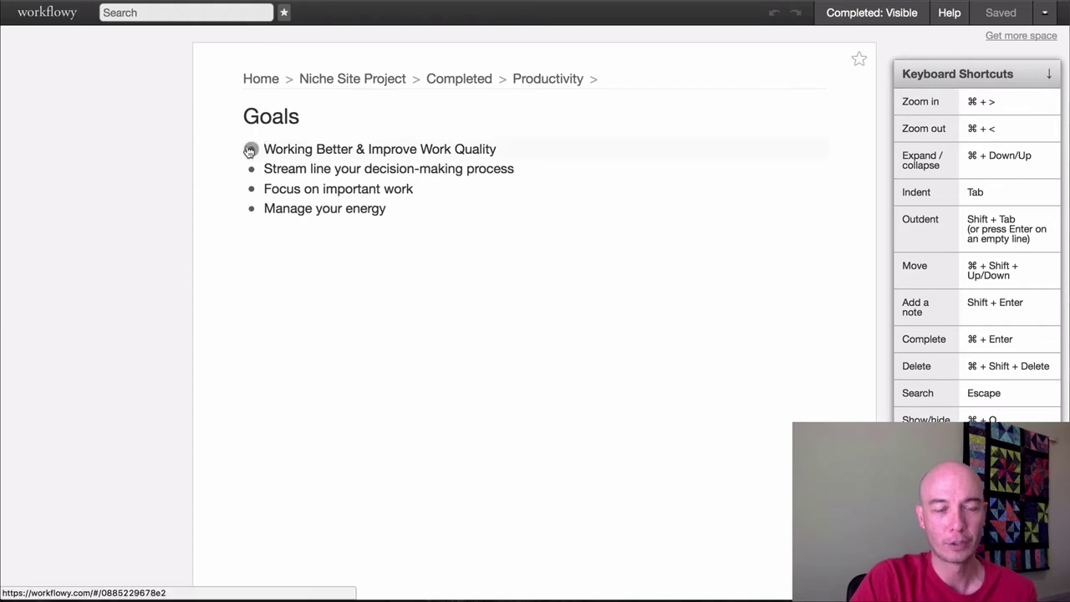
mouse_move(443, 136)
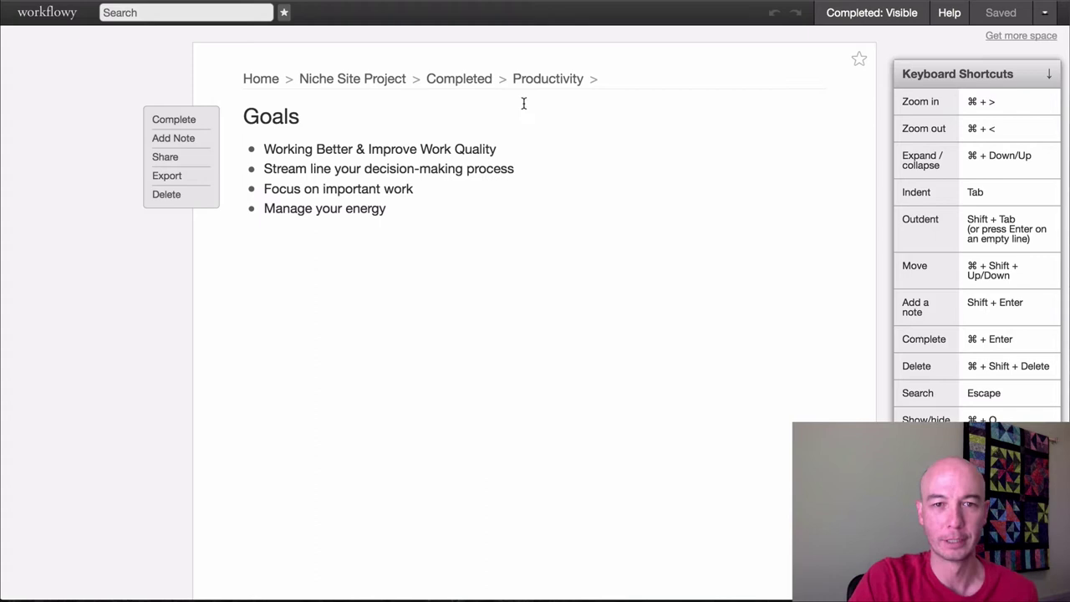
left_click(538, 79)
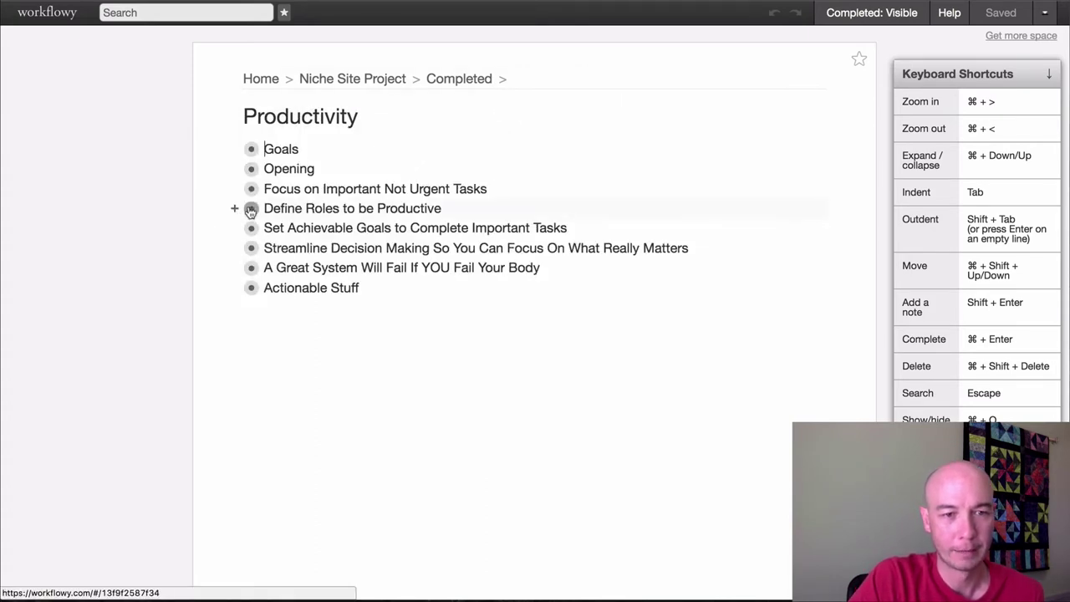
Step: Zoom into the Define Roles to be Productive section and go back up to the Niche Site Project level
mouse_move(253, 211)
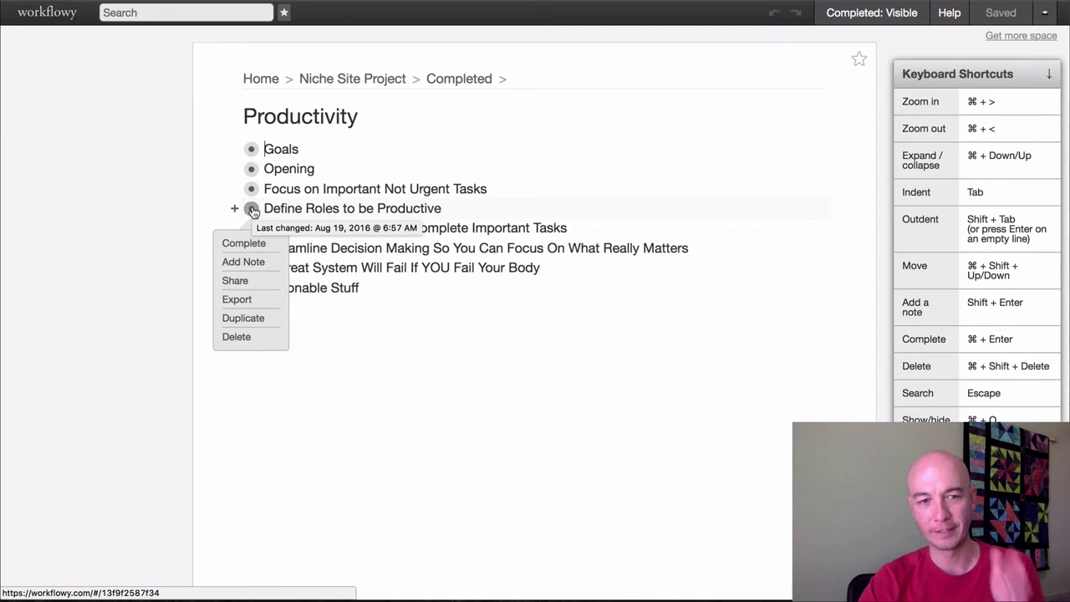
left_click(251, 209)
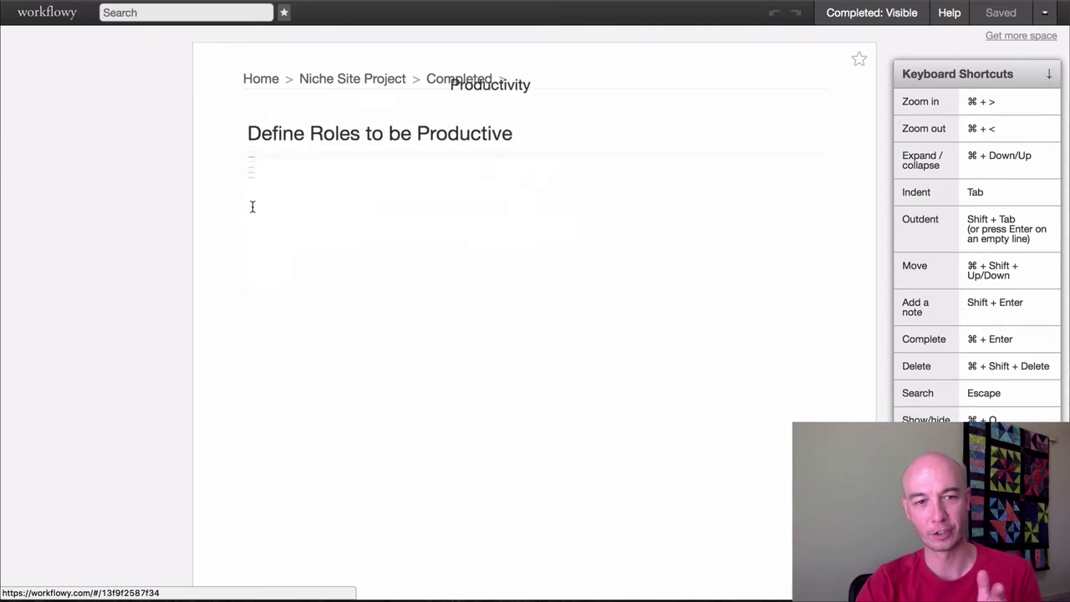
left_click(384, 78)
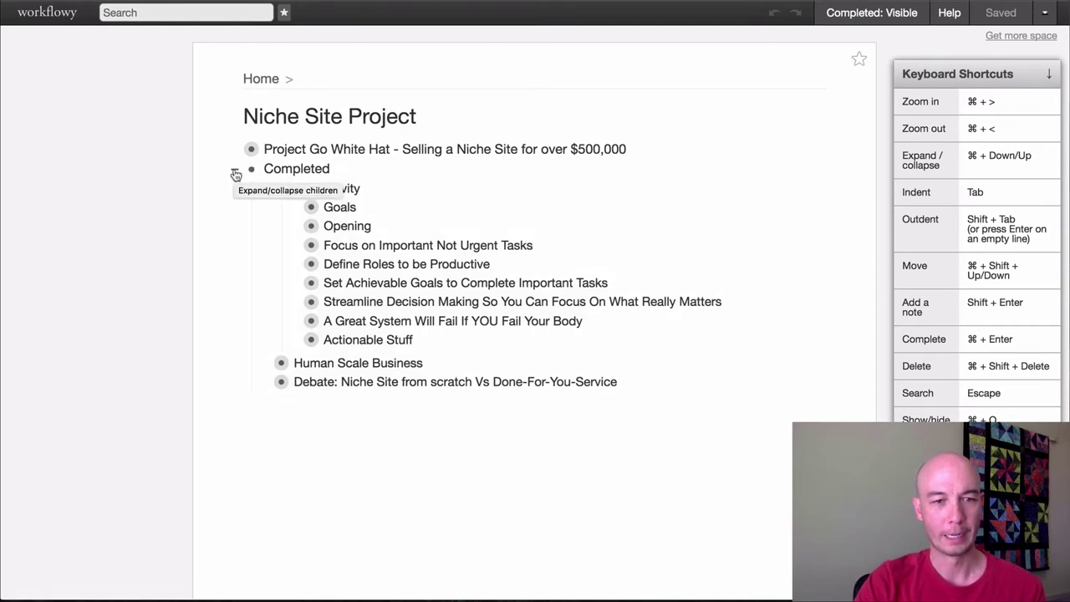
Step: Collapse Productivity and expand the Debate outline with its question, Introduction, Disclaimers, My Take and Conclusion sections collapsed to headings
left_click(265, 193)
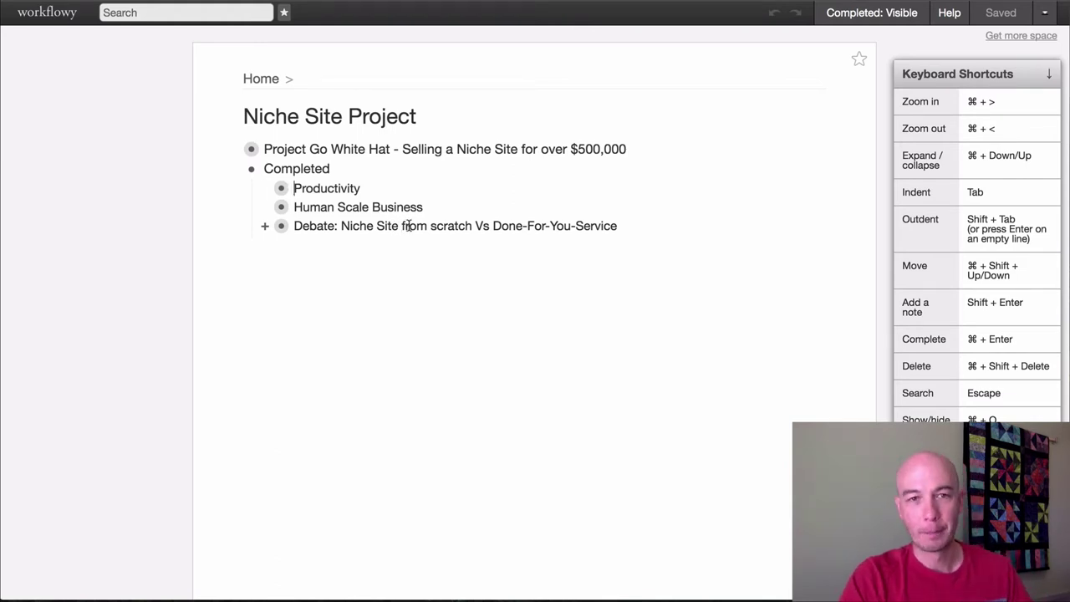
left_click(264, 230)
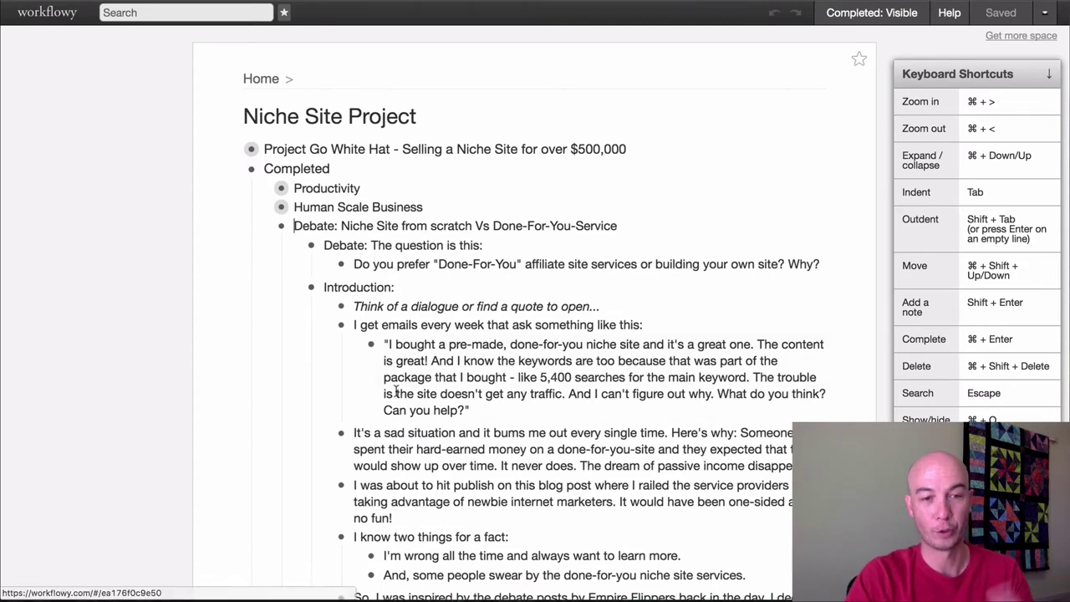
left_click(294, 288)
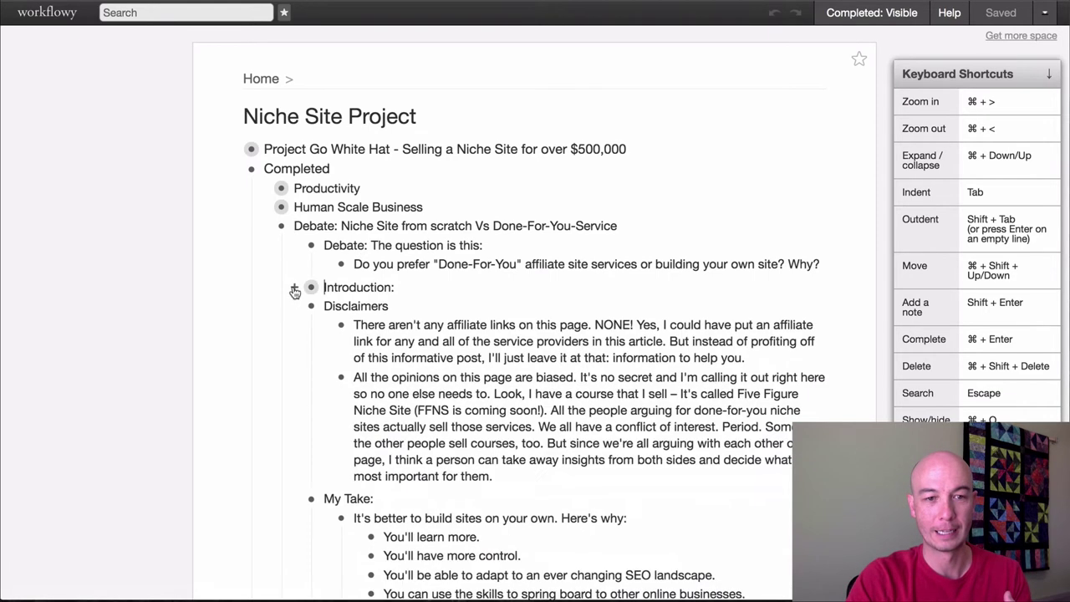
left_click(296, 307)
left_click(294, 325)
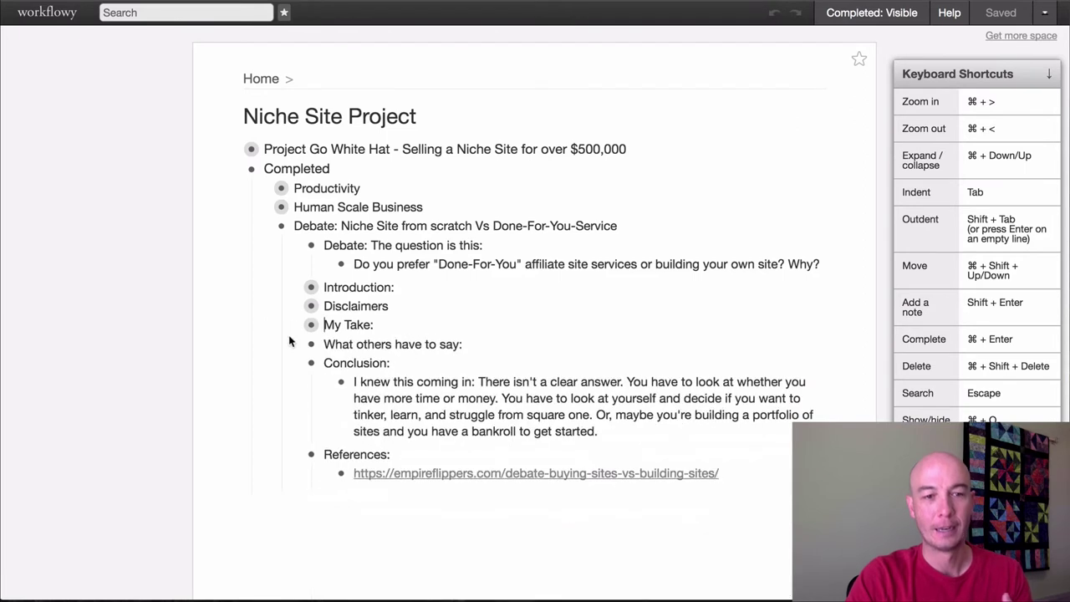
left_click(294, 366)
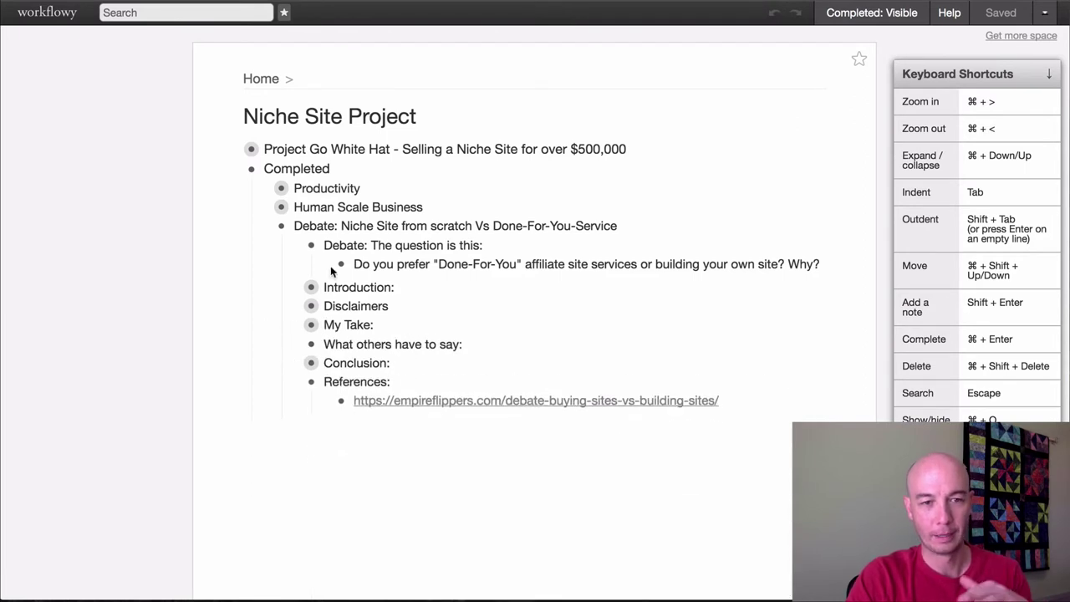
left_click(295, 246)
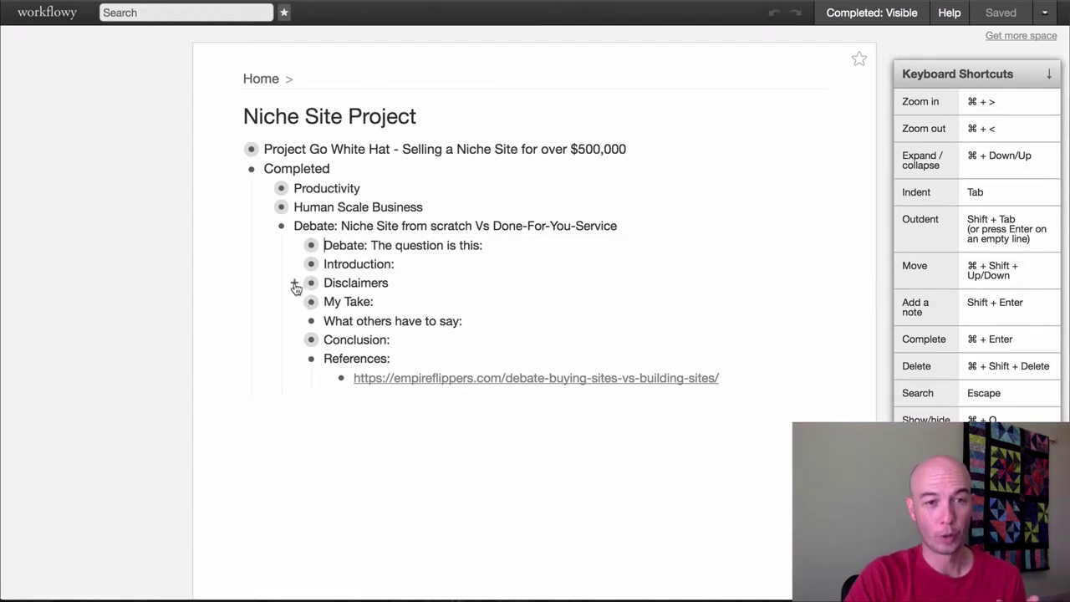
Step: Expand the debate question and the Introduction section to show their full contents
left_click(295, 245)
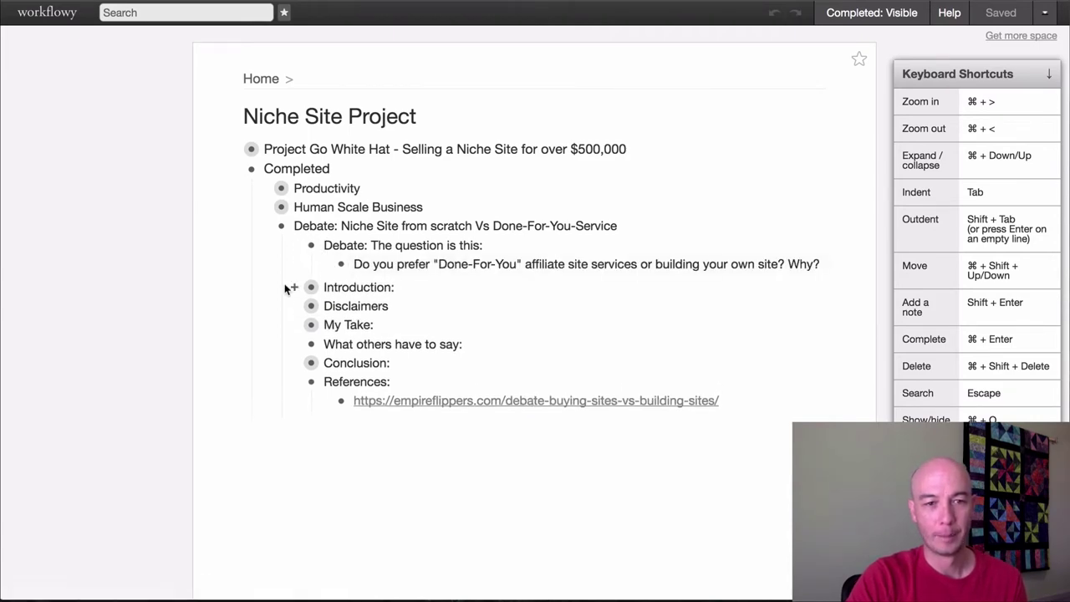
left_click(295, 290)
scroll(334, 275, "down", 3)
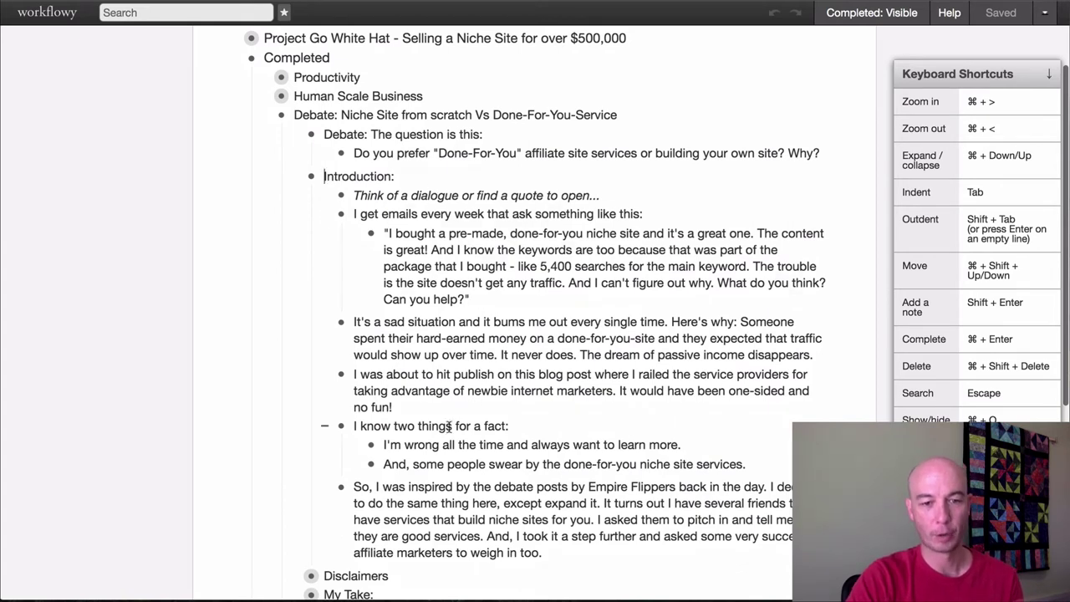
scroll(450, 431, "down", 2)
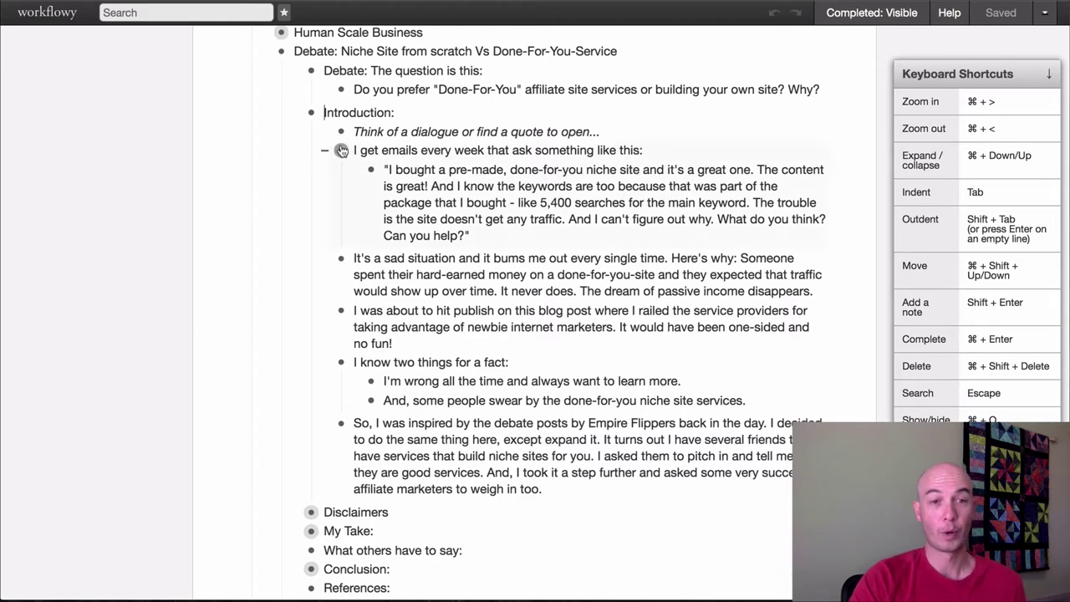
Step: Copy all the bullet items under Introduction and clear the selection
left_click_drag(355, 131, 622, 451)
right_click(598, 455)
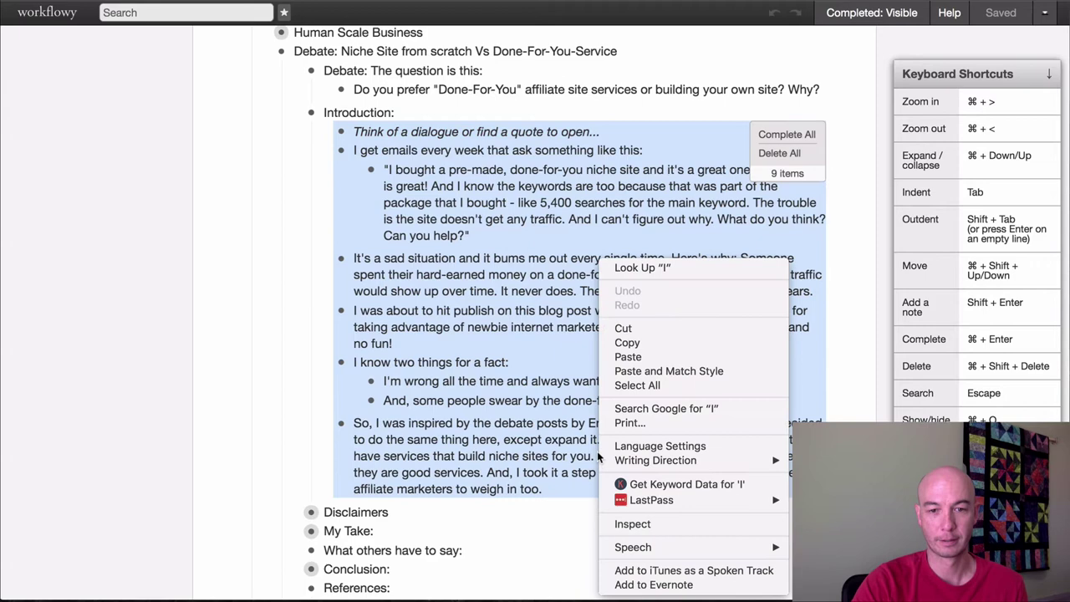
left_click(644, 343)
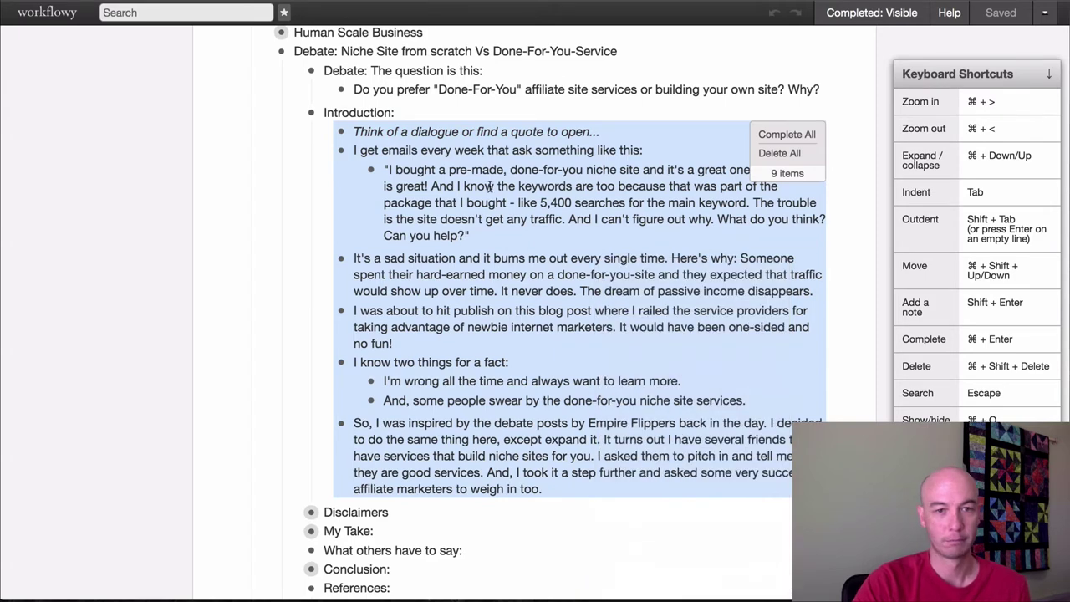
left_click(494, 236)
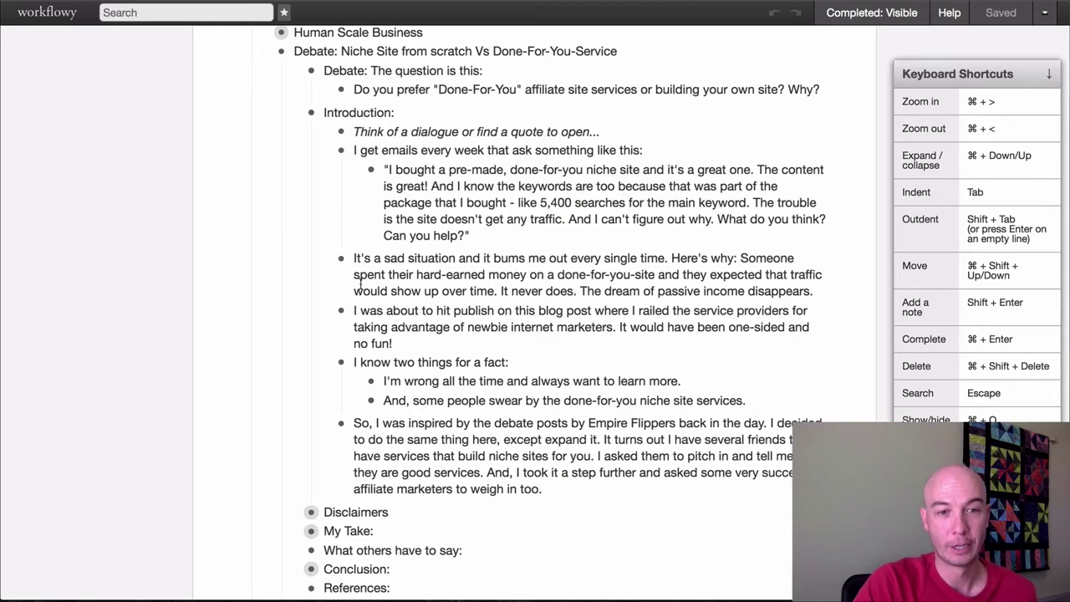
Step: Zoom into the Introduction section on its own page and return to the Debate outline
left_click(309, 113)
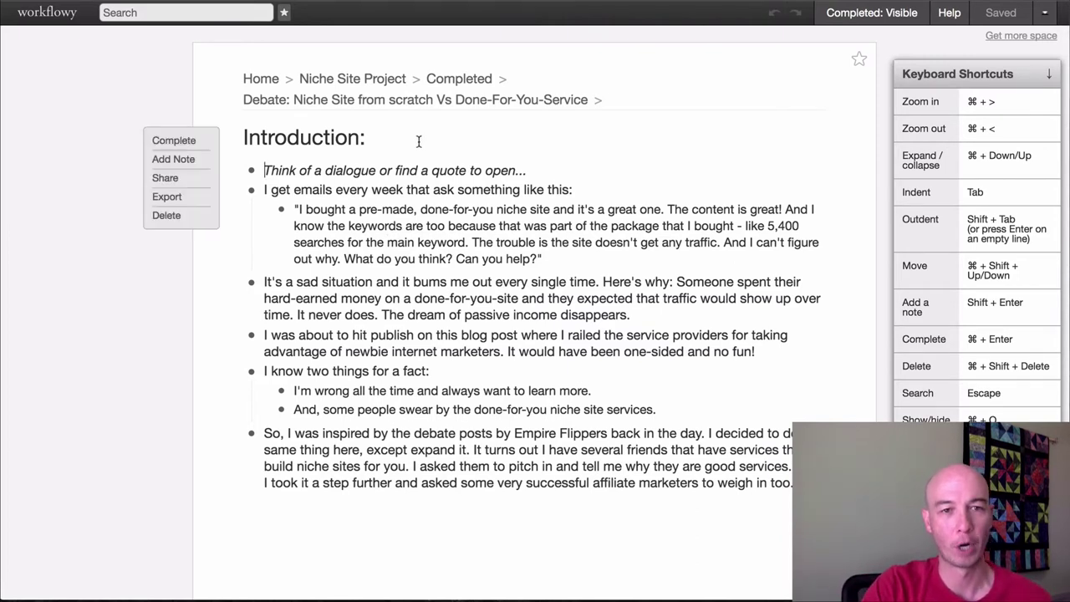
left_click(446, 103)
Step: Expand the My Take section and read through its newbie, intermediate and experienced site owner scenarios
scroll(323, 371, "down", 3)
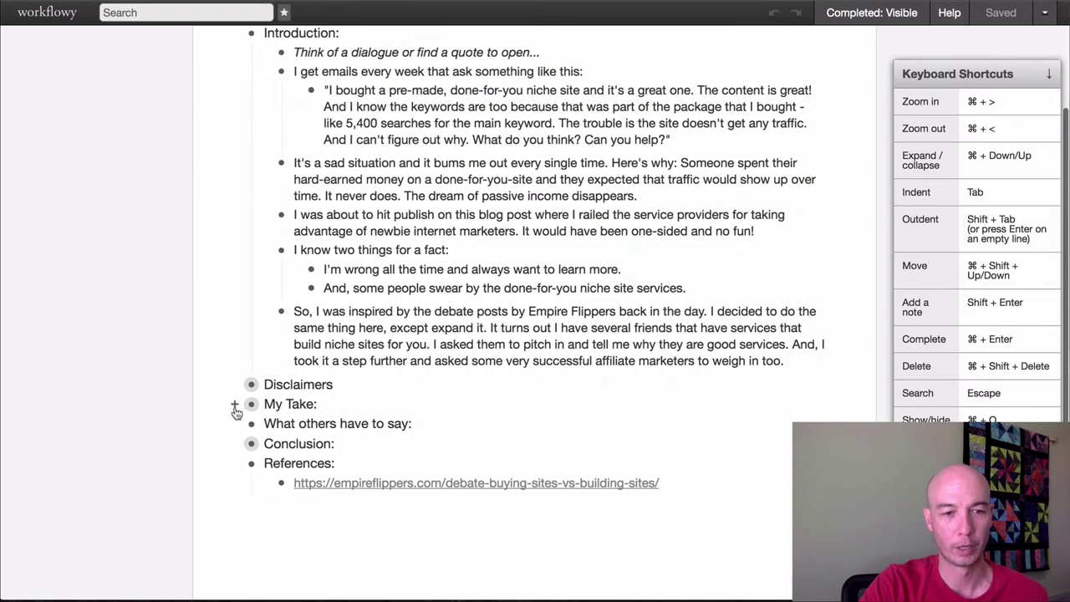
left_click(235, 408)
scroll(404, 240, "down", 5)
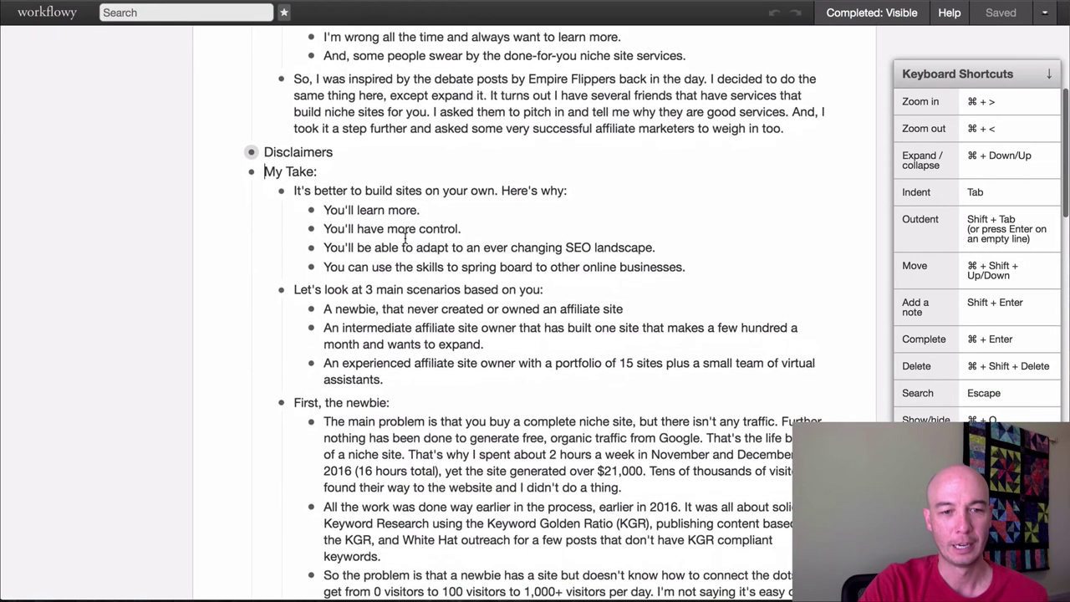
scroll(405, 240, "down", 6)
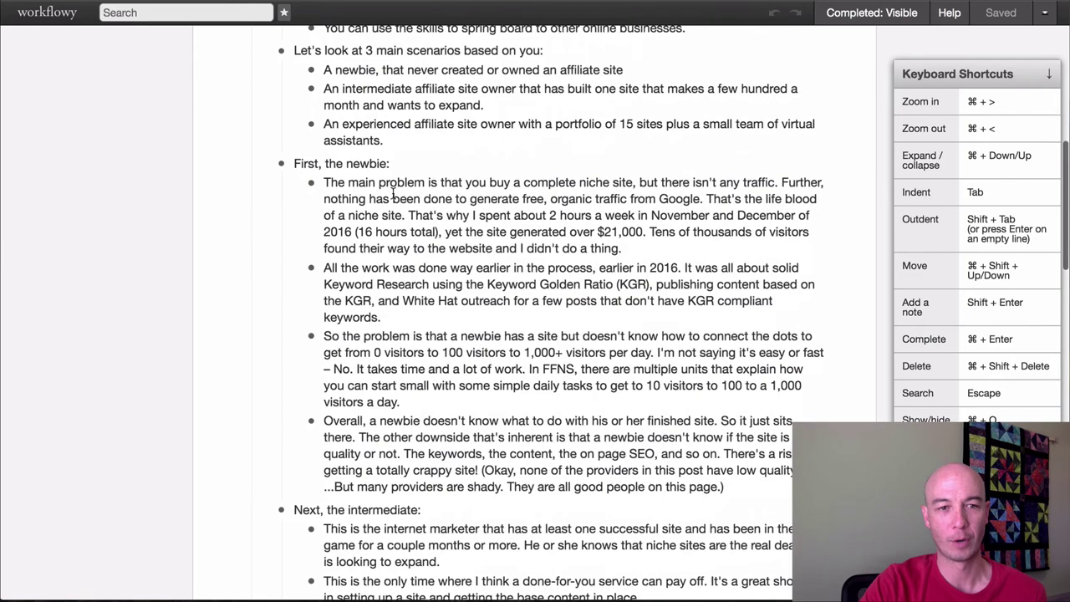
scroll(419, 311, "down", 10)
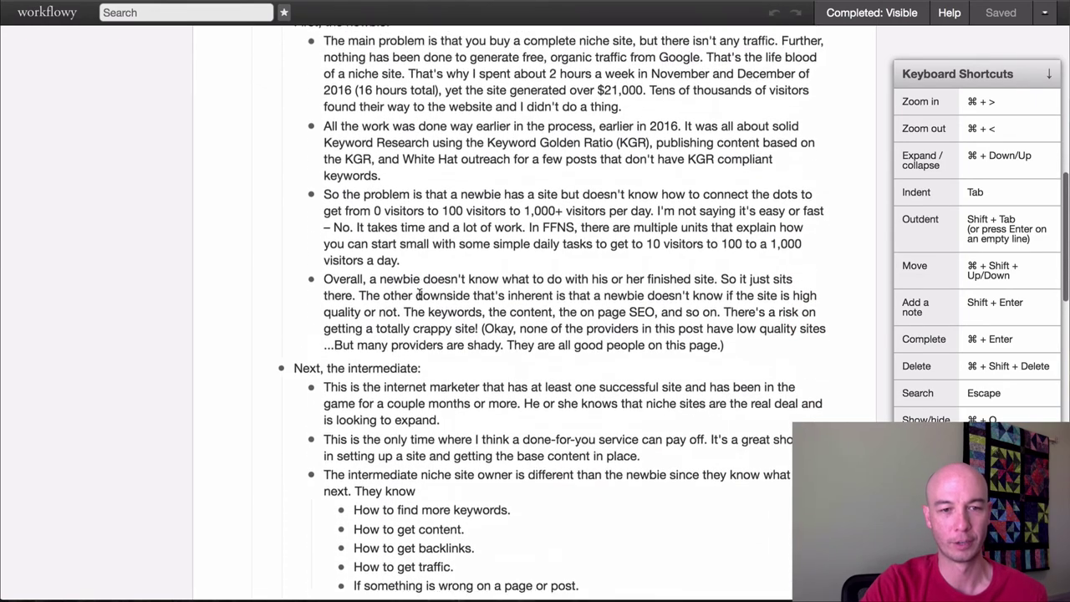
scroll(420, 292, "down", 7)
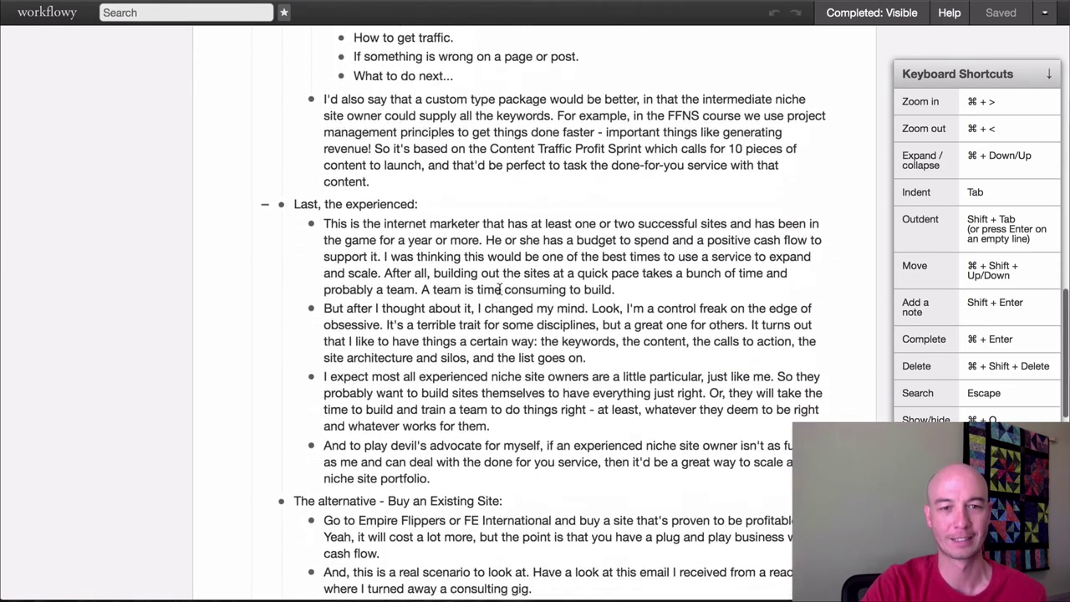
Step: Read through the rest of the Debate outline, including the Buy an Existing Site alternative, the reader's email and the reply
scroll(495, 300, "down", 5)
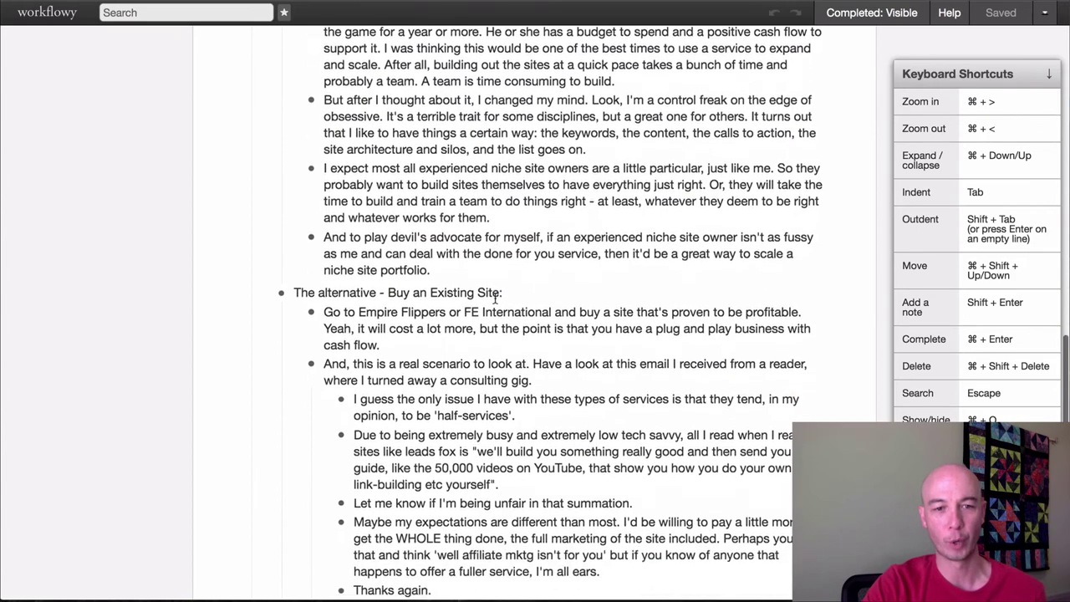
scroll(495, 298, "down", 1)
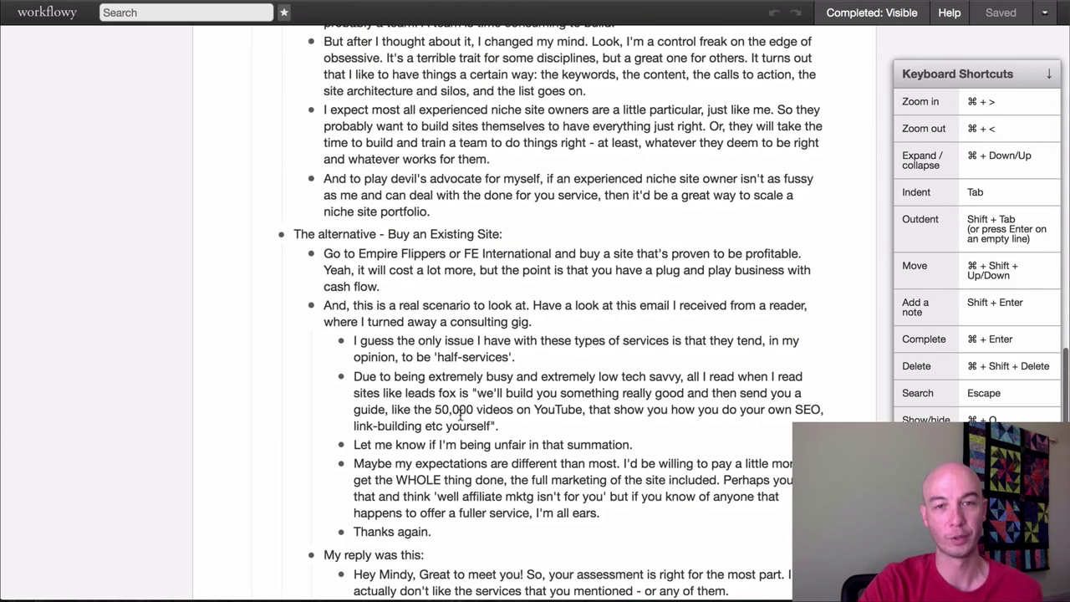
scroll(542, 364, "down", 8)
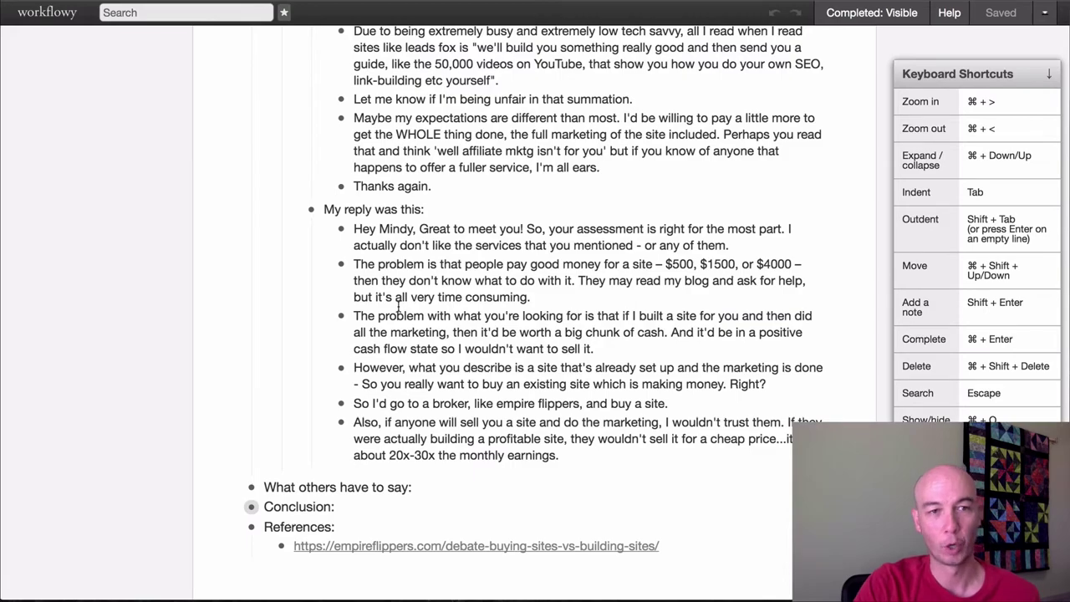
Step: Return to the Niche Site Project page and collapse the Completed list
scroll(401, 306, "up", 5)
scroll(414, 306, "up", 20)
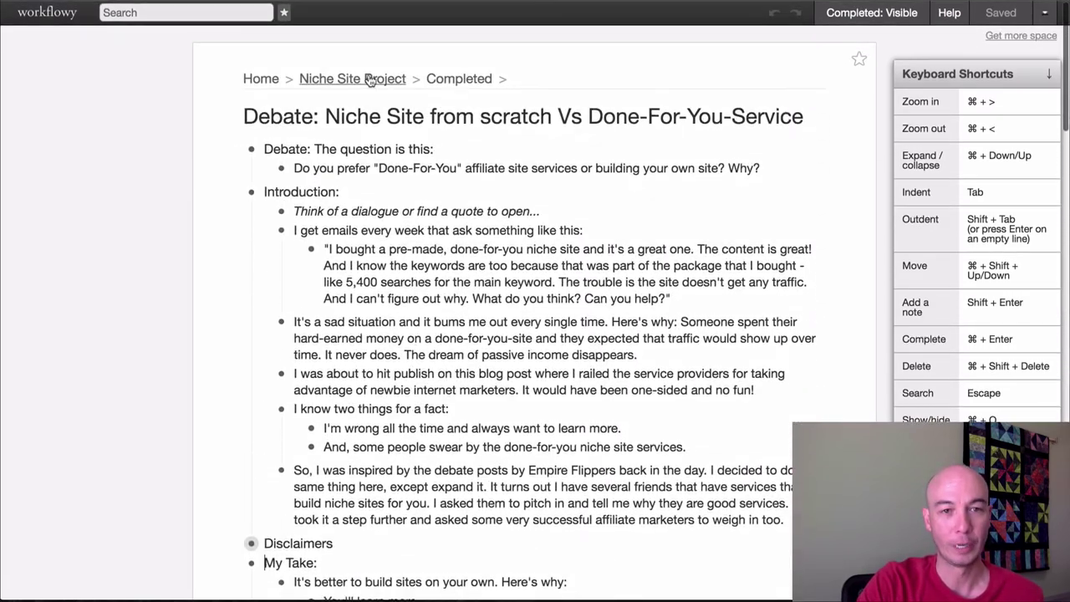
left_click(362, 89)
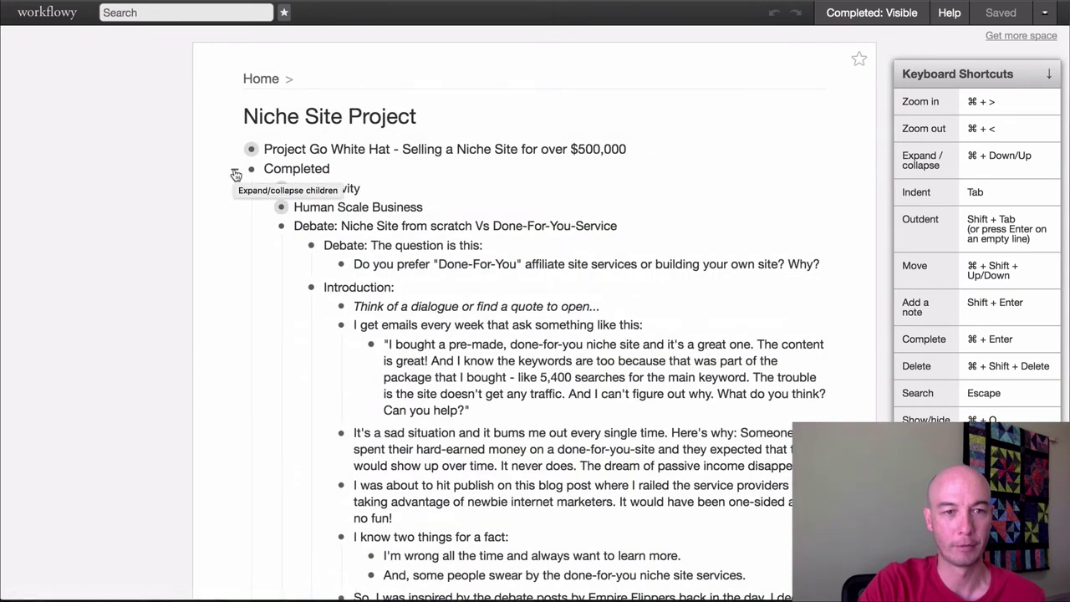
left_click(235, 174)
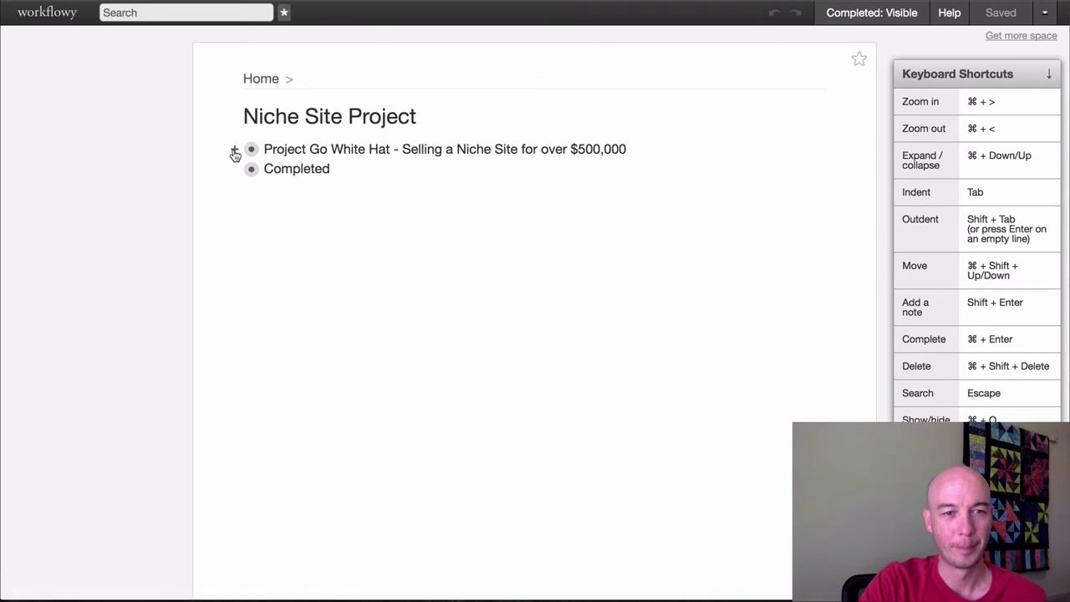
Step: Expand Project Go White Hat and collapse its Part 8: Adaptability item so only the part titles are listed
left_click(235, 153)
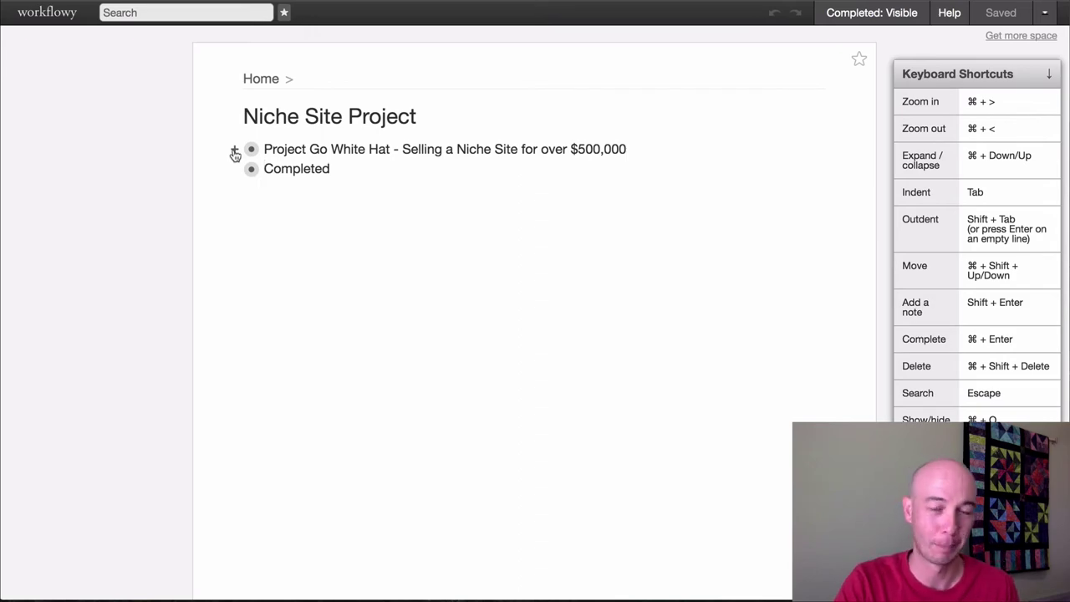
left_click(235, 153)
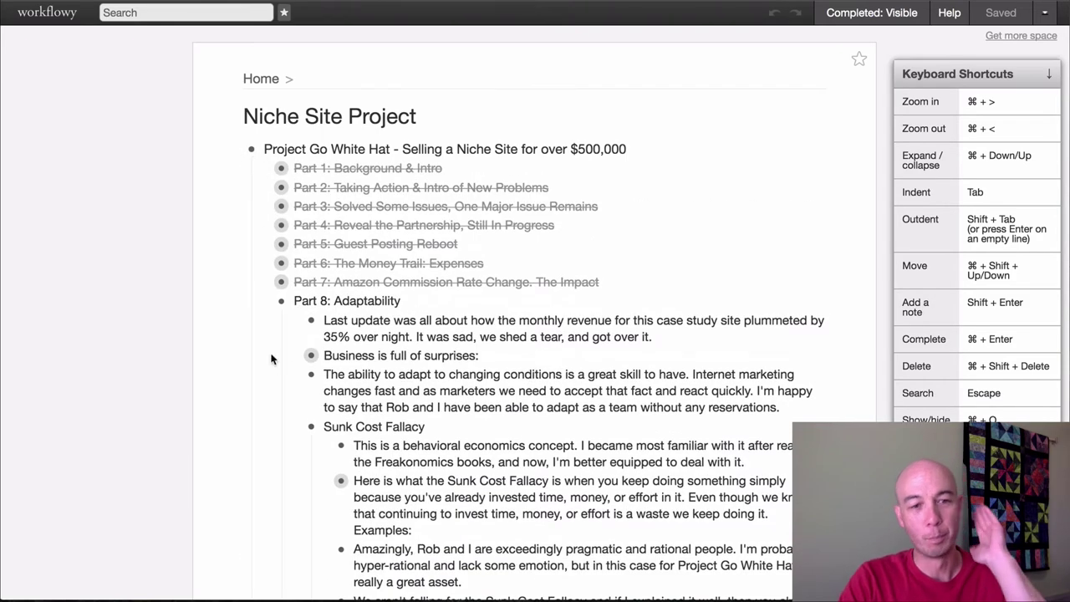
left_click(267, 305)
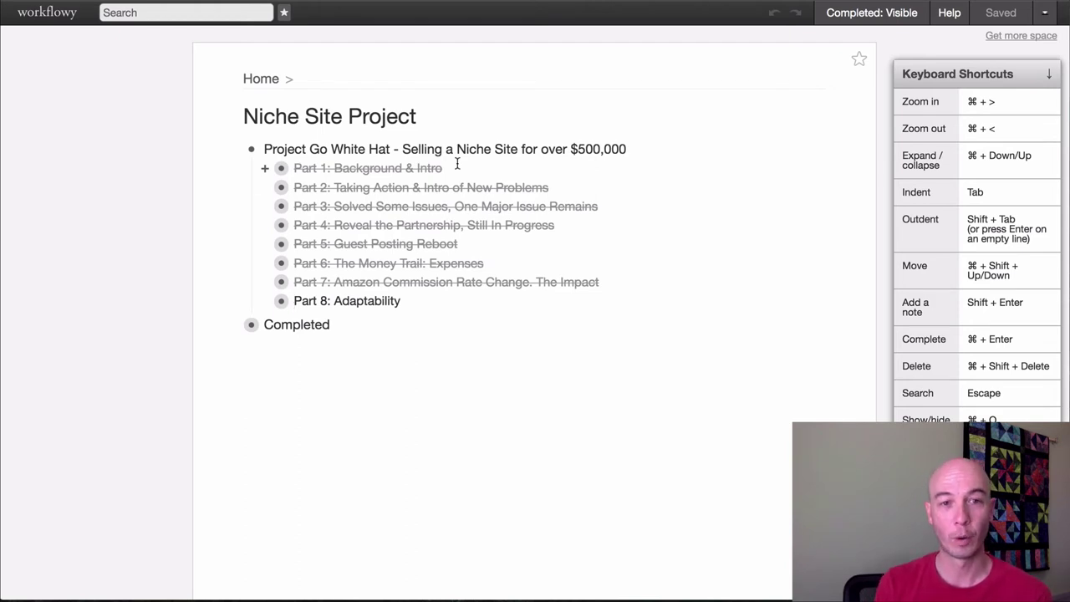
Step: Highlight the Part 1: Background & Intro title and clear the selection
left_click(456, 165)
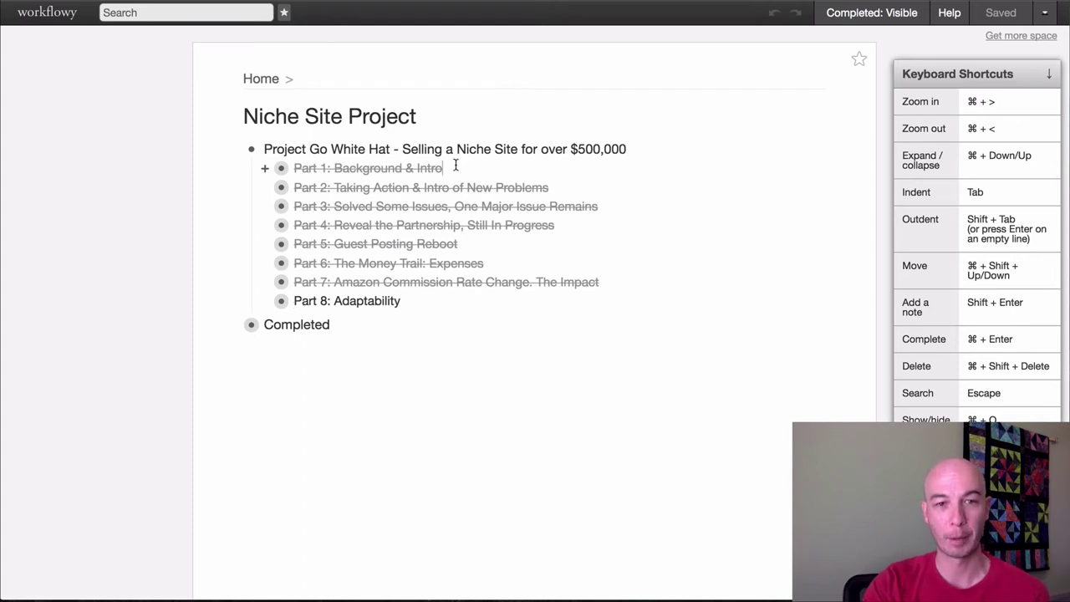
left_click_drag(456, 165, 272, 168)
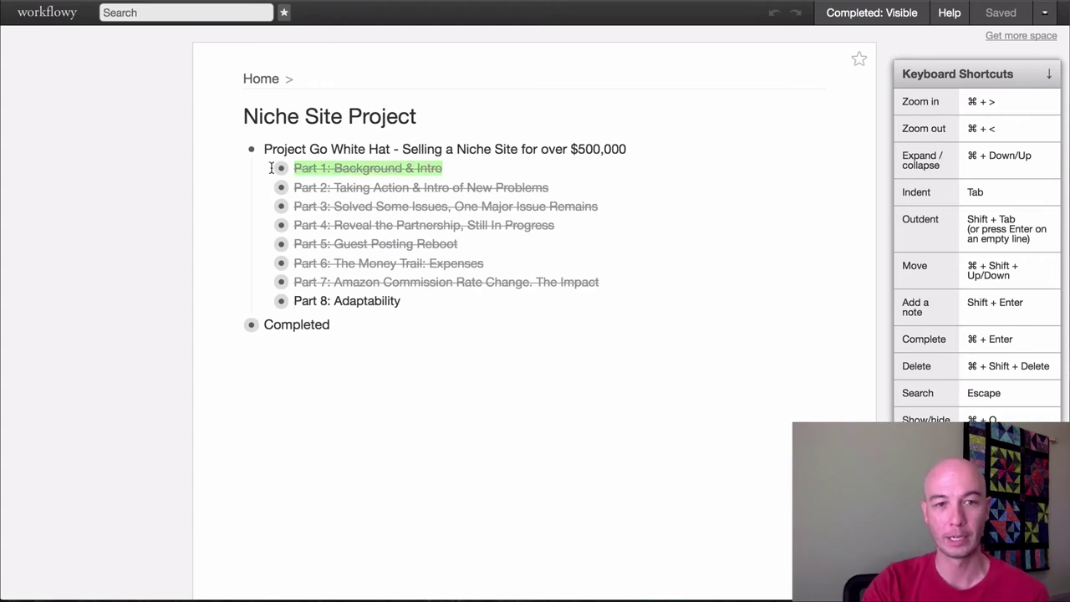
left_click(510, 166)
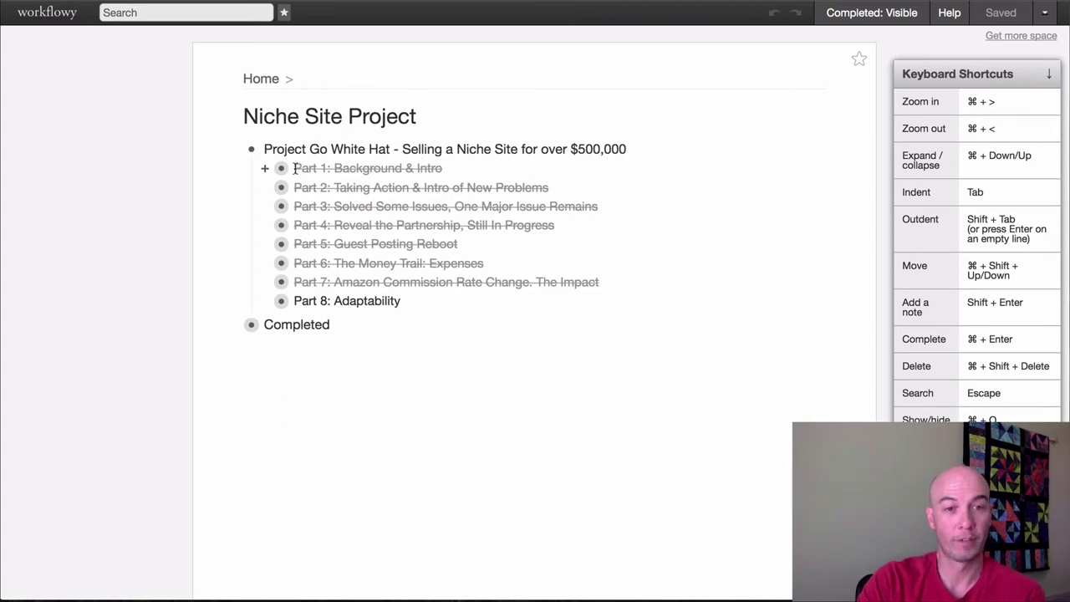
Step: Expand Part 1: Background & Intro and read its outline from the timeline through to the Part 2 preview
mouse_move(282, 172)
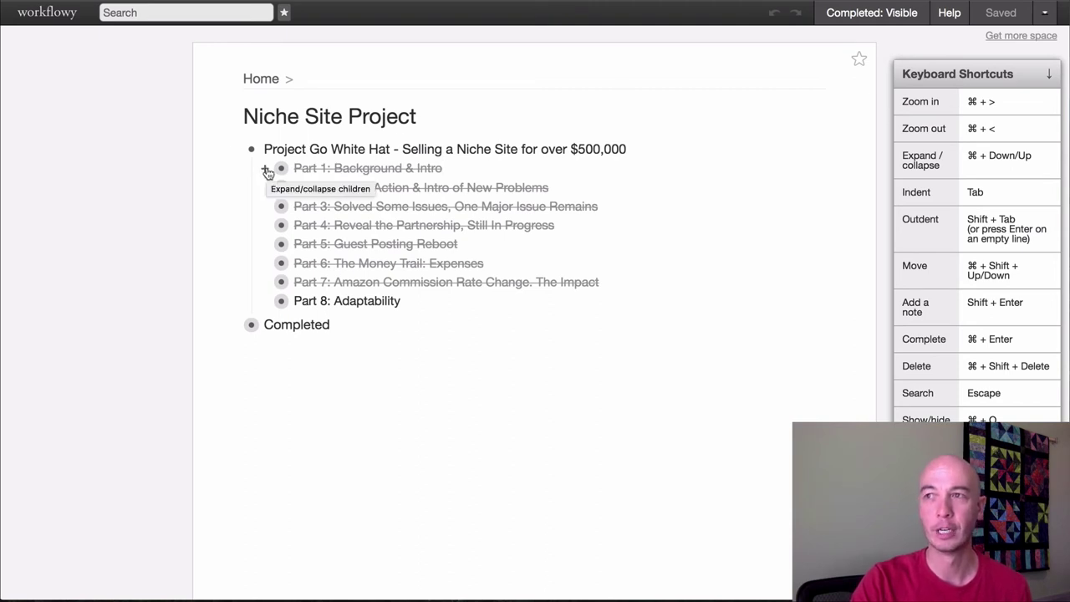
left_click(266, 171)
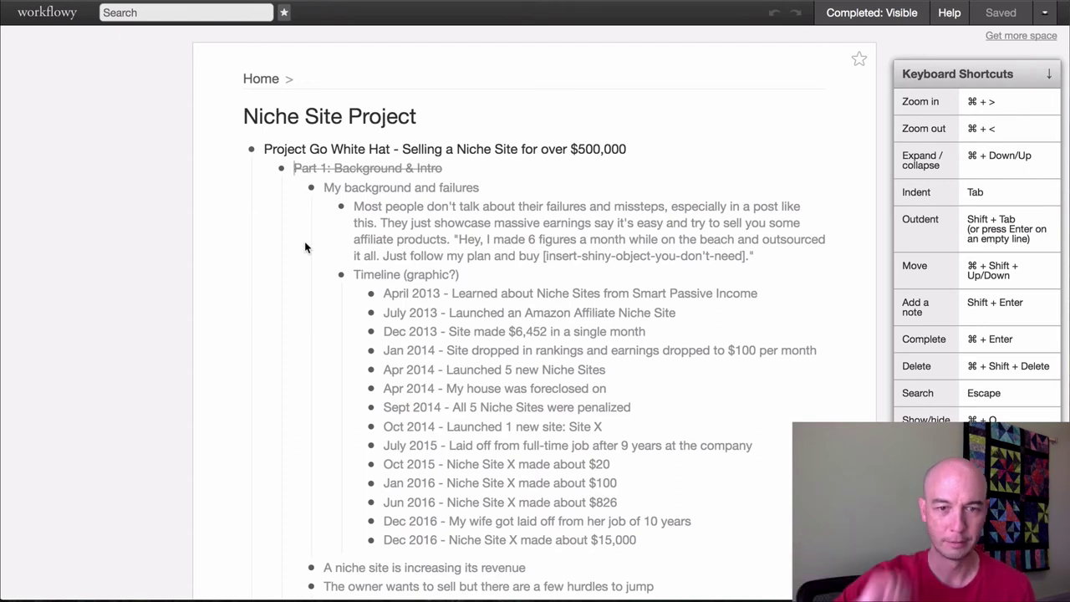
scroll(334, 249, "down", 2)
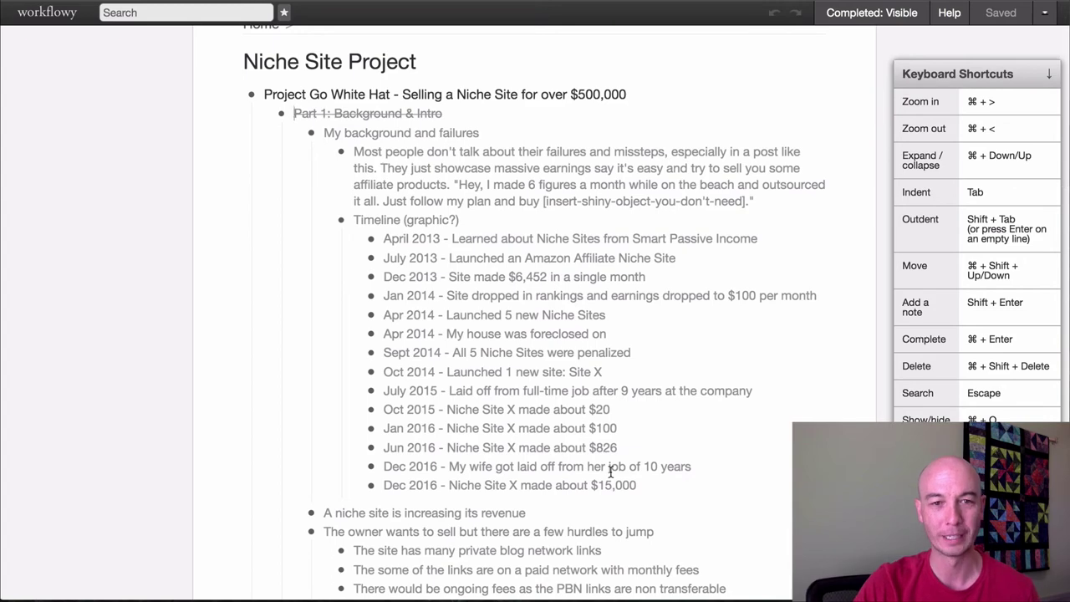
scroll(610, 472, "down", 5)
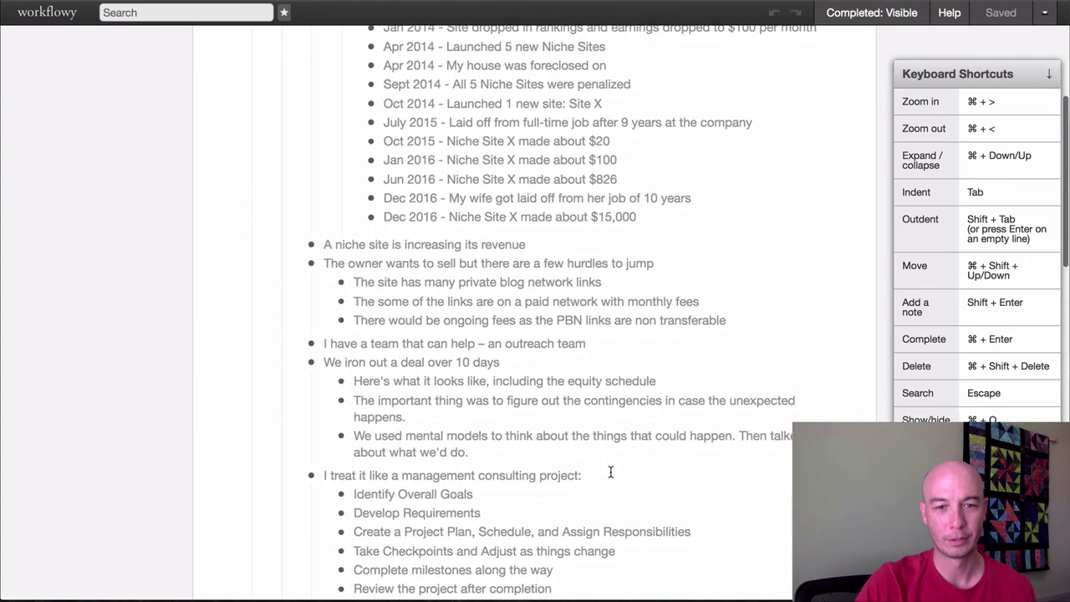
scroll(610, 472, "down", 6)
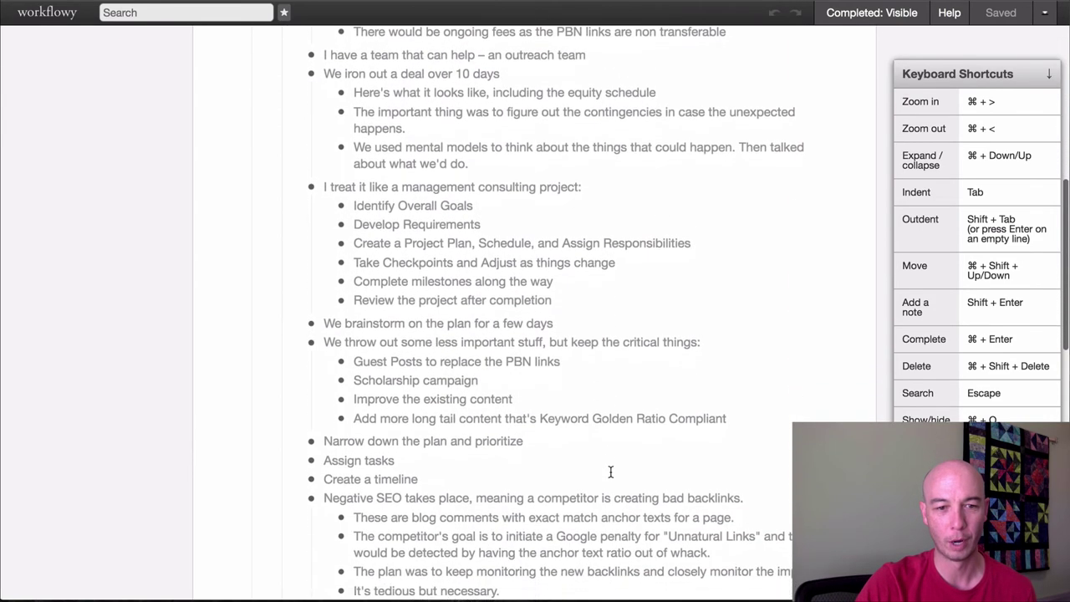
scroll(610, 472, "down", 7)
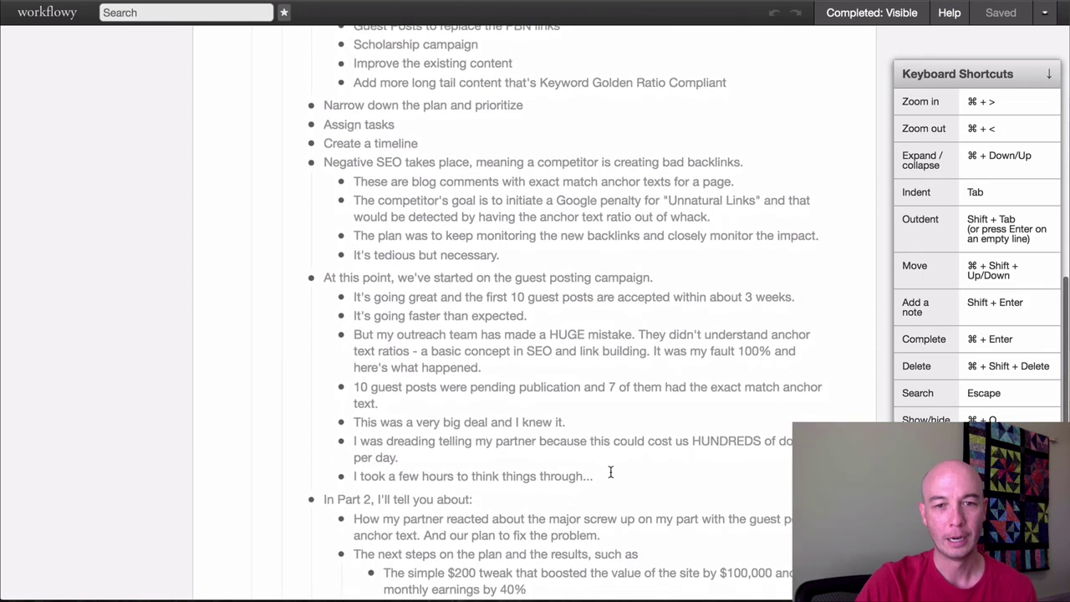
scroll(610, 472, "down", 7)
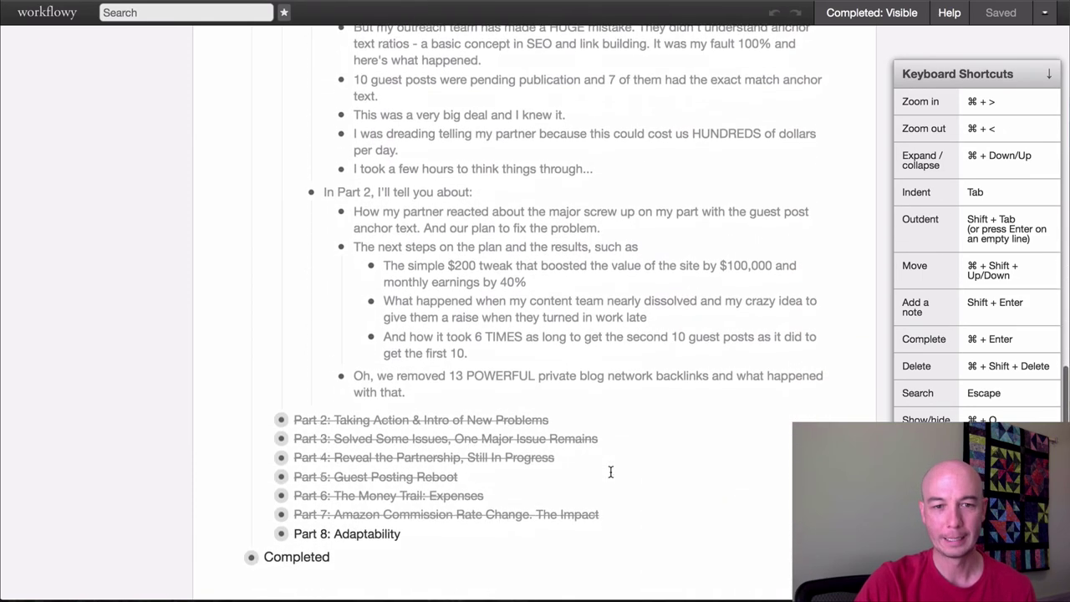
scroll(610, 472, "down", 1)
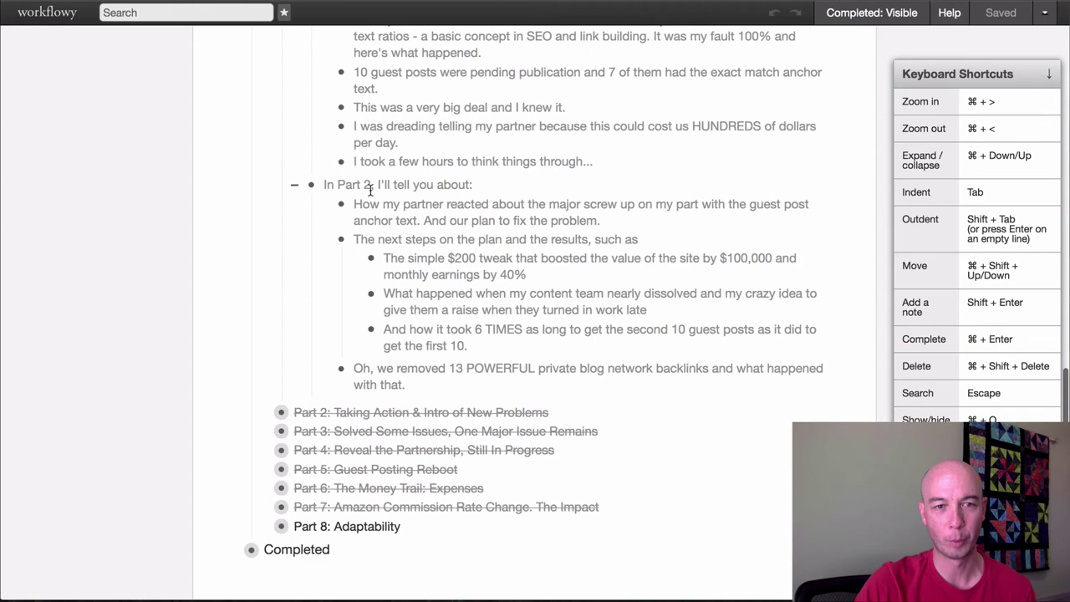
Step: Select "The owner wants to sell but there are a few hurdles to jump" with its sub-items, and clear the selection
scroll(334, 186, "up", 10)
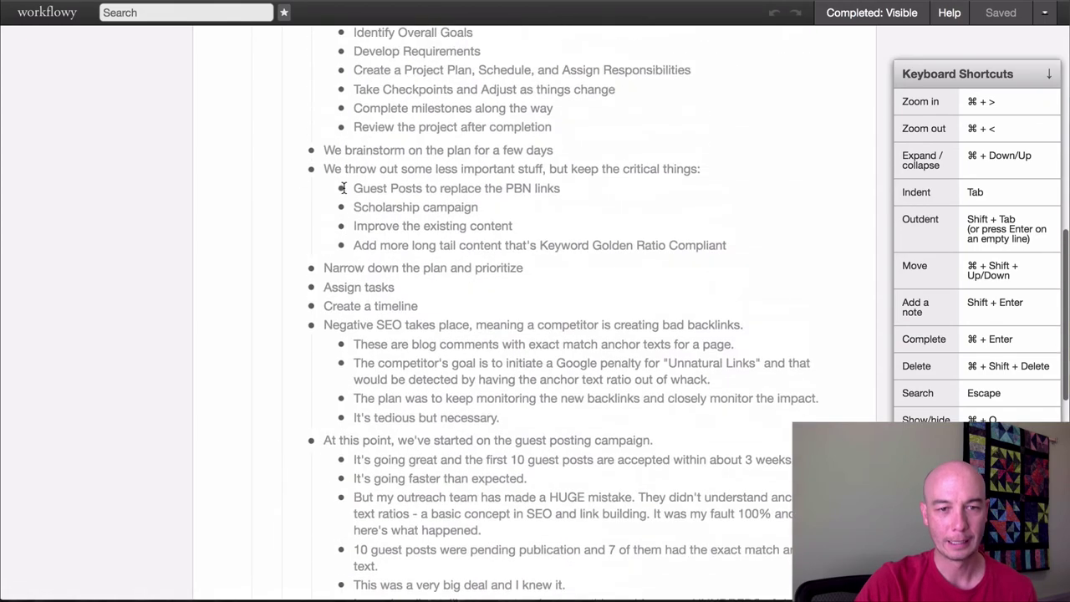
scroll(342, 188, "up", 7)
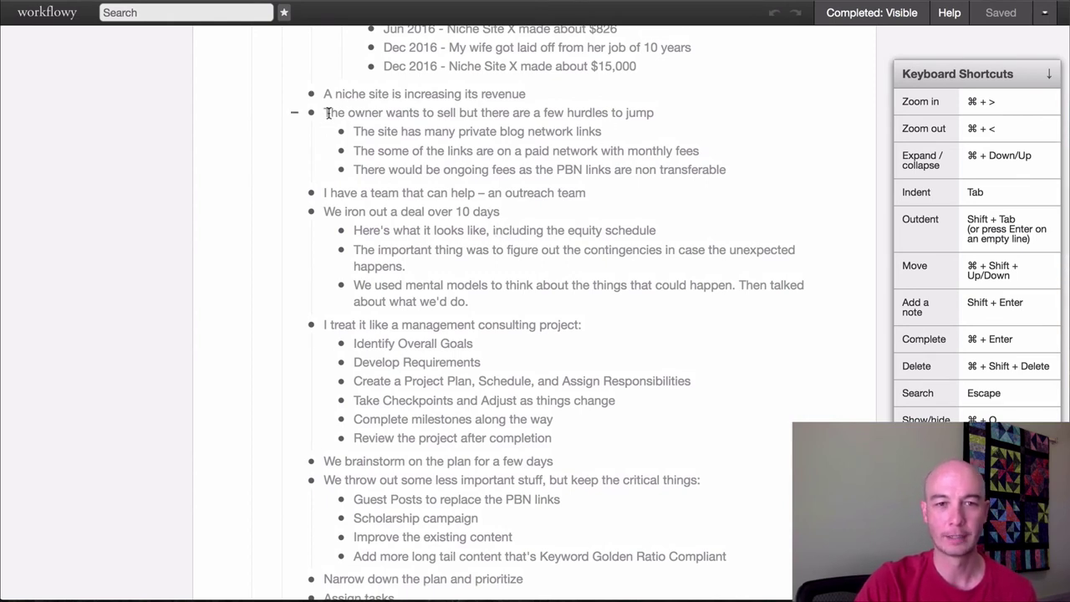
left_click_drag(328, 113, 675, 169)
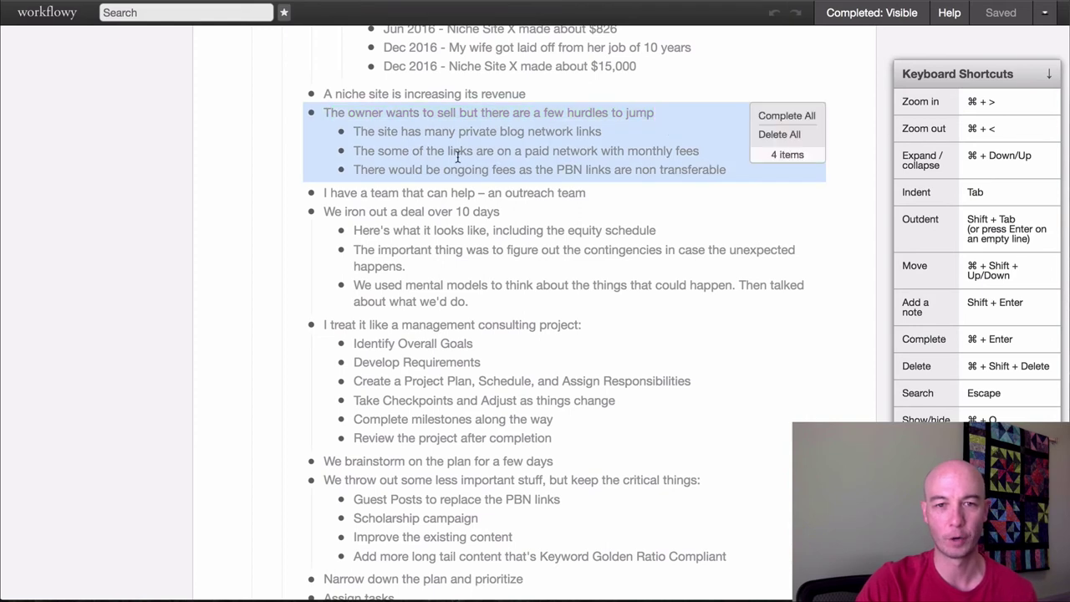
left_click(489, 157)
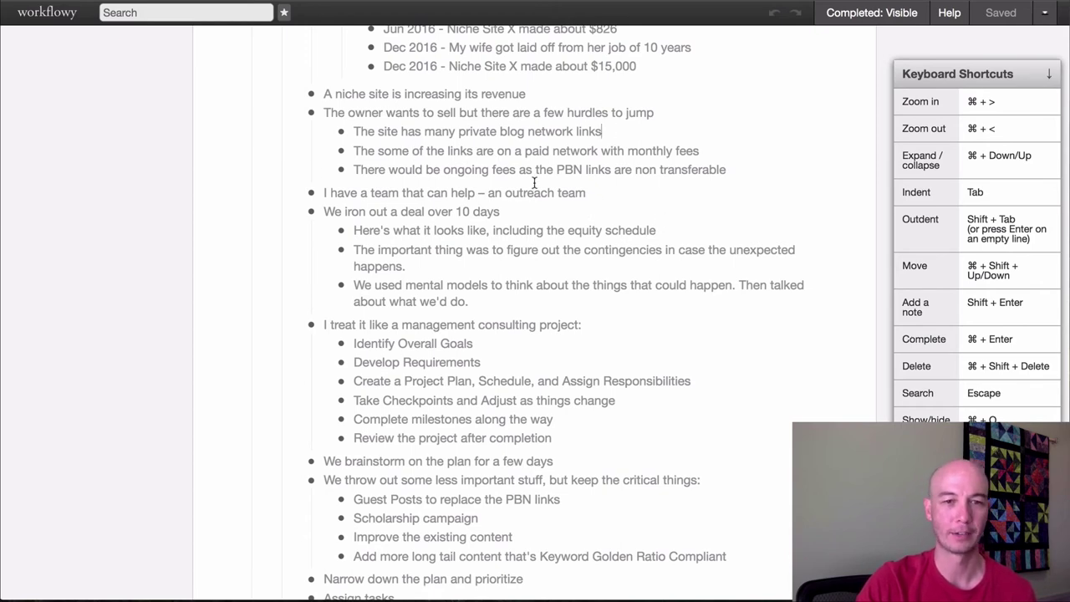
Step: Zoom into My background and failures on its own page and return to the Project Go White Hat level
scroll(319, 173, "up", 10)
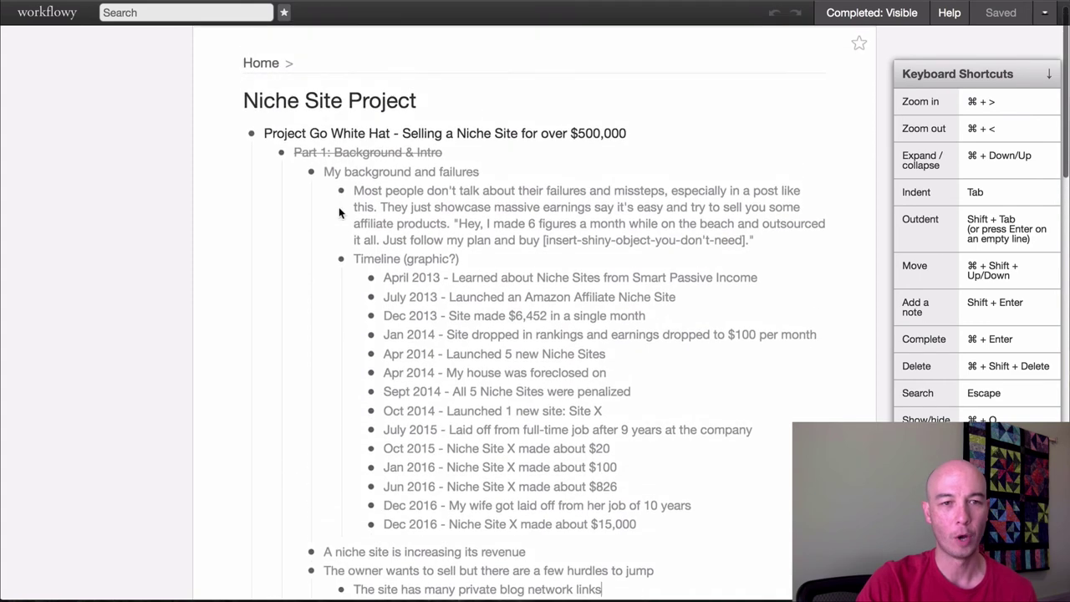
left_click(311, 172)
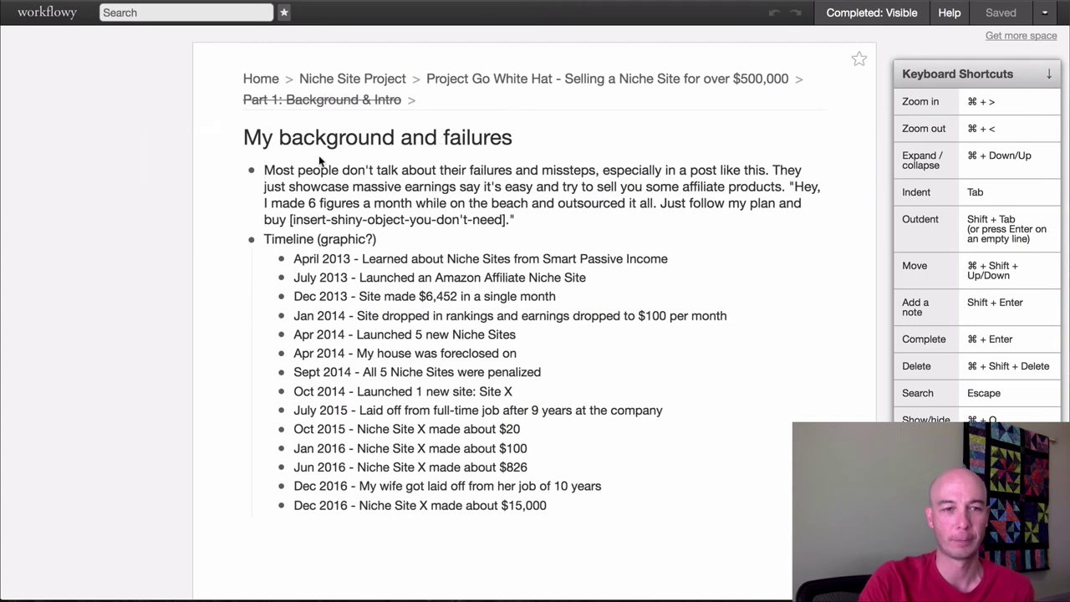
left_click(598, 79)
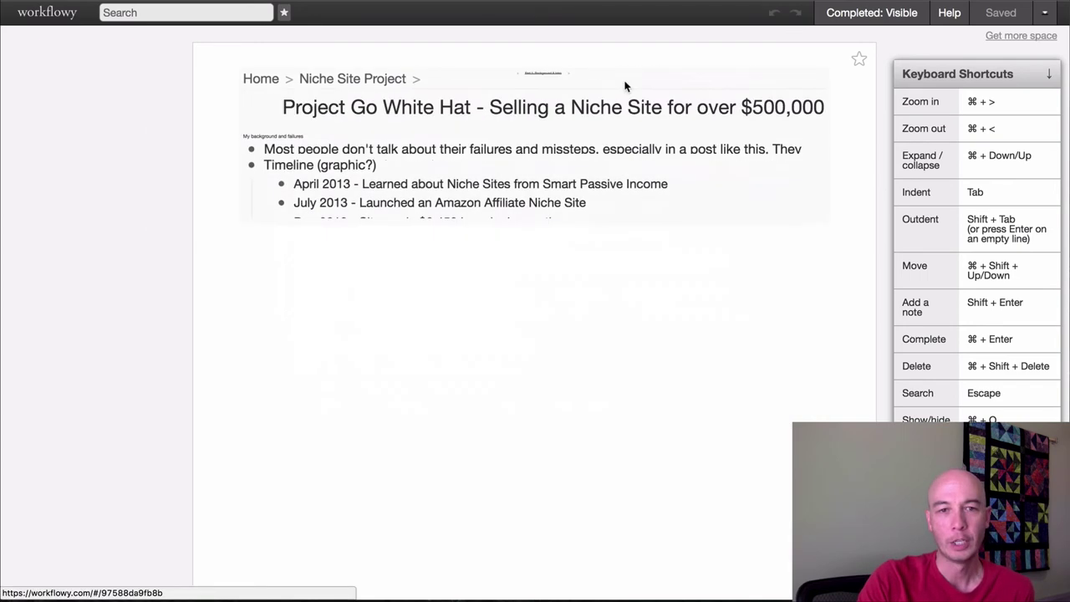
Step: Collapse My background and failures and its parent item, Part 1: Background & Intro
left_click(264, 198)
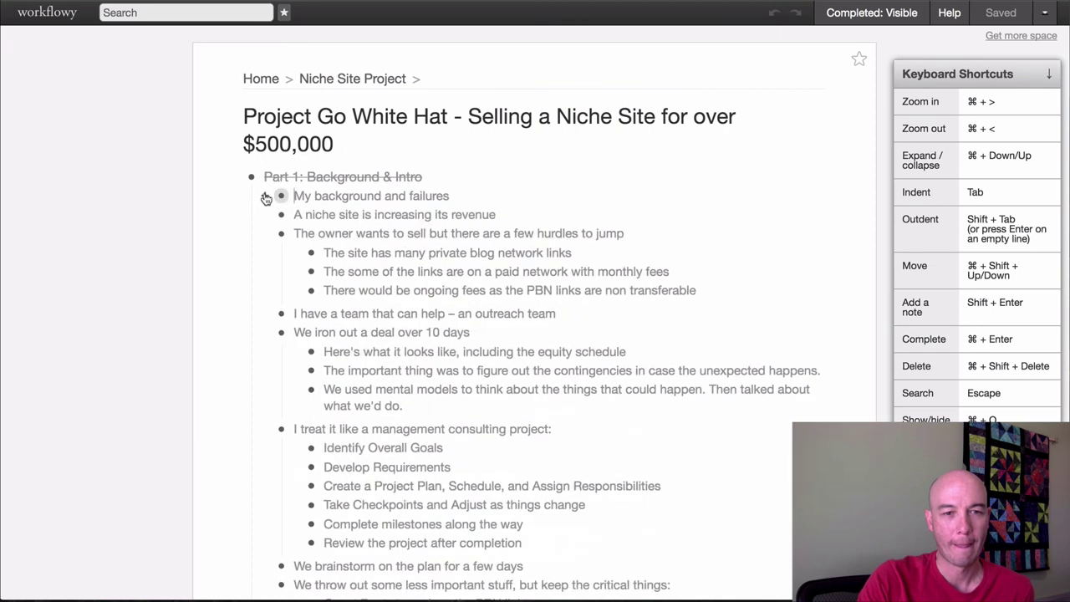
left_click(236, 181)
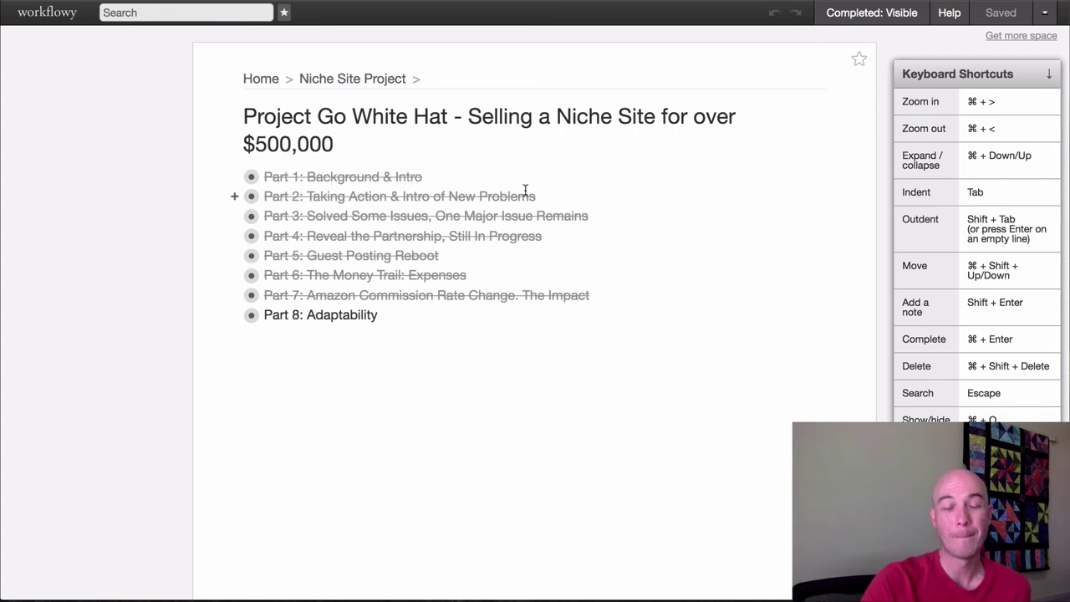
left_click_drag(551, 196, 458, 182)
left_click(462, 181)
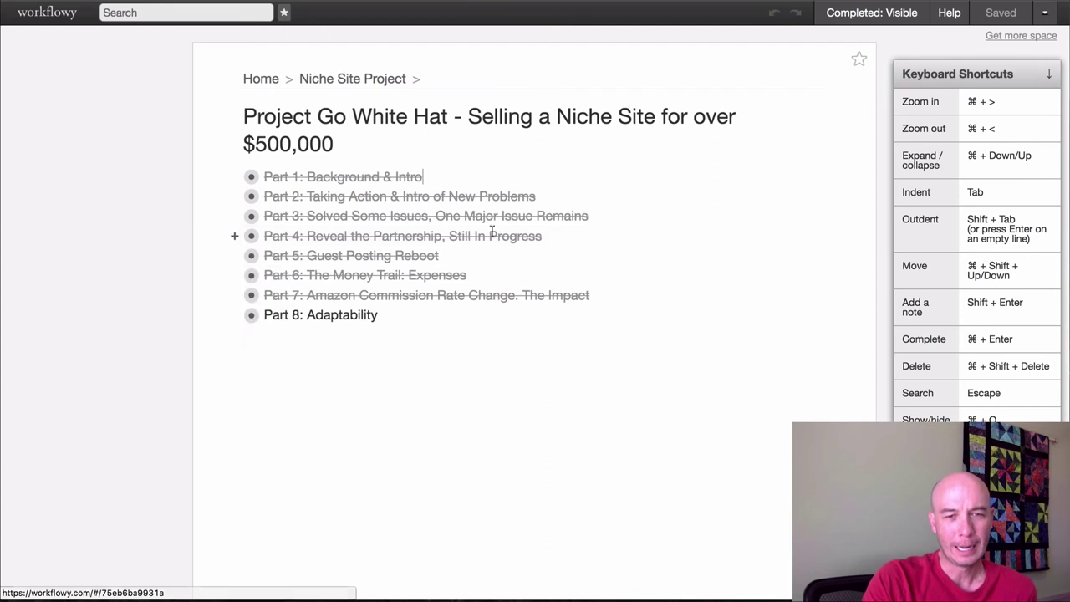
Step: Zoom into Part 4: Reveal the Partnership, expand its partner-in-crime discussion item, and return to Project Go White Hat
left_click(251, 236)
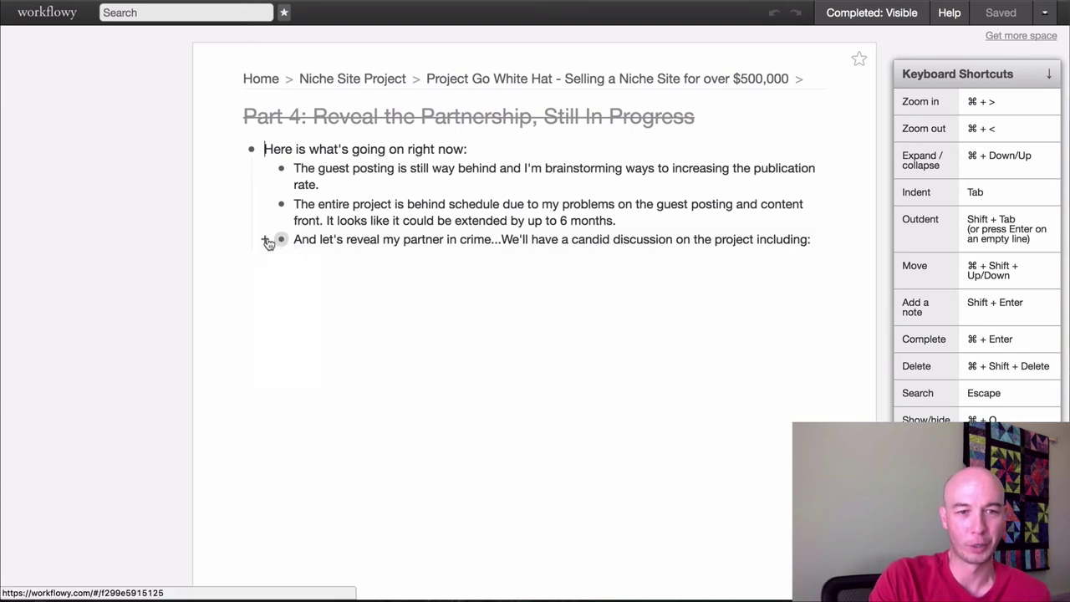
left_click(263, 241)
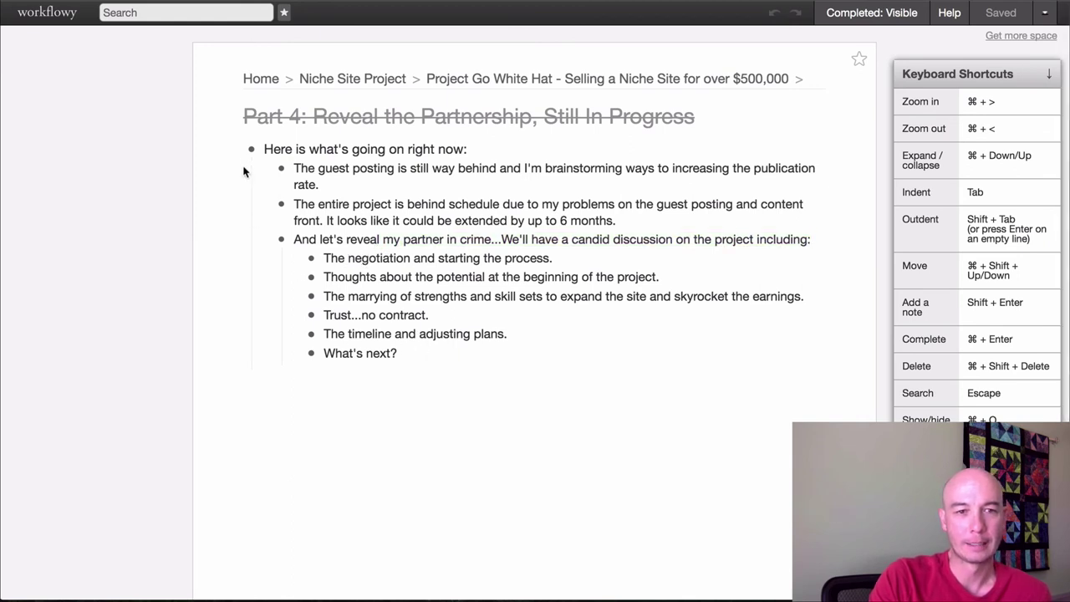
left_click(647, 81)
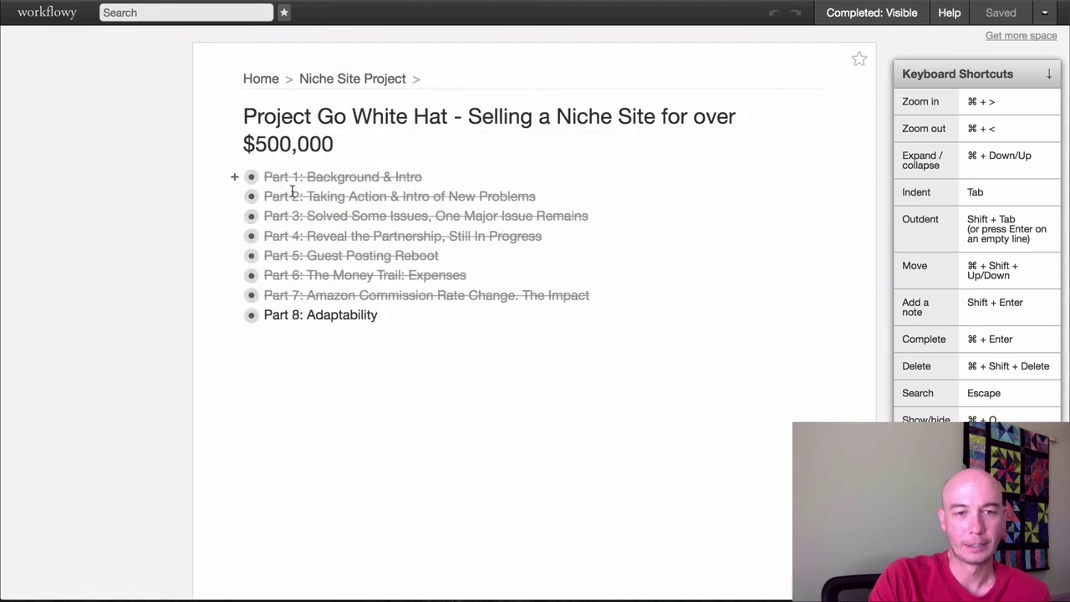
Step: View Part 1: Background & Intro on its own page and return to the Project Go White Hat list
left_click(251, 177)
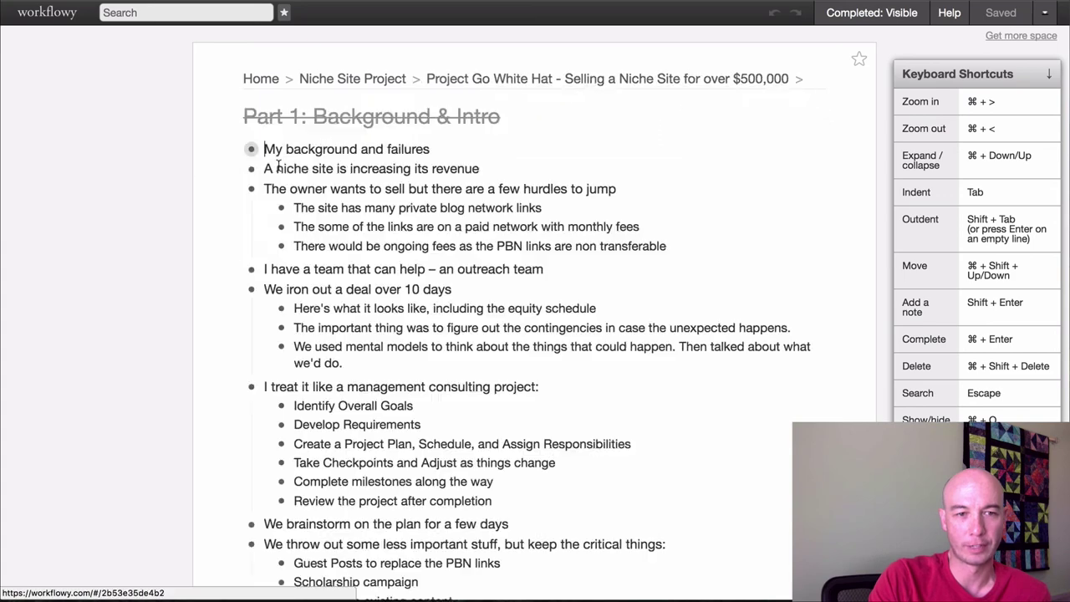
left_click(669, 81)
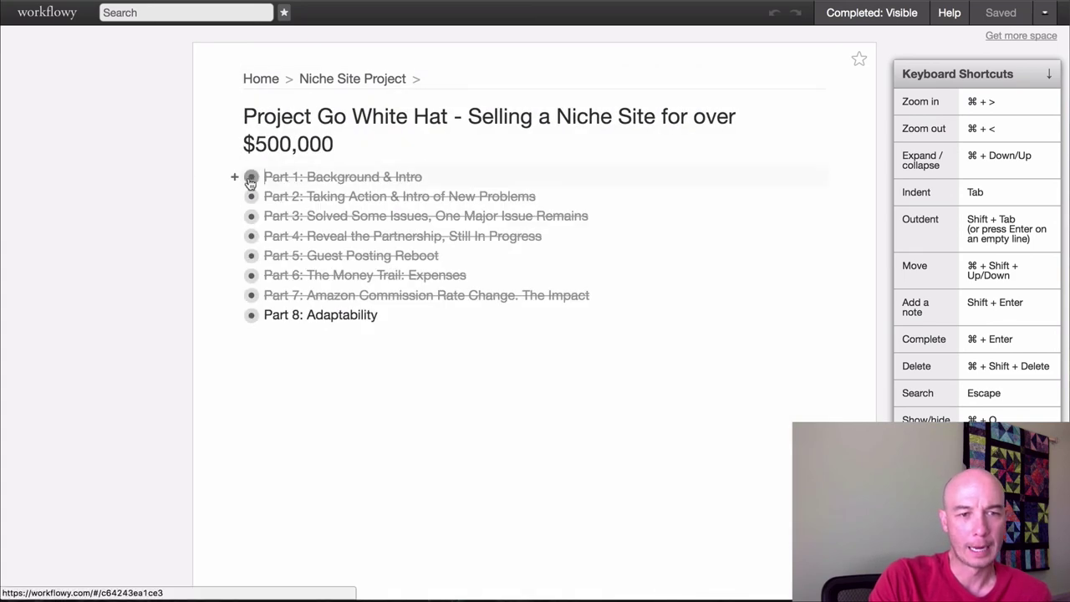
Step: Unmark Part 1: Background & Intro as complete and mark it complete again
mouse_move(250, 182)
left_click(251, 213)
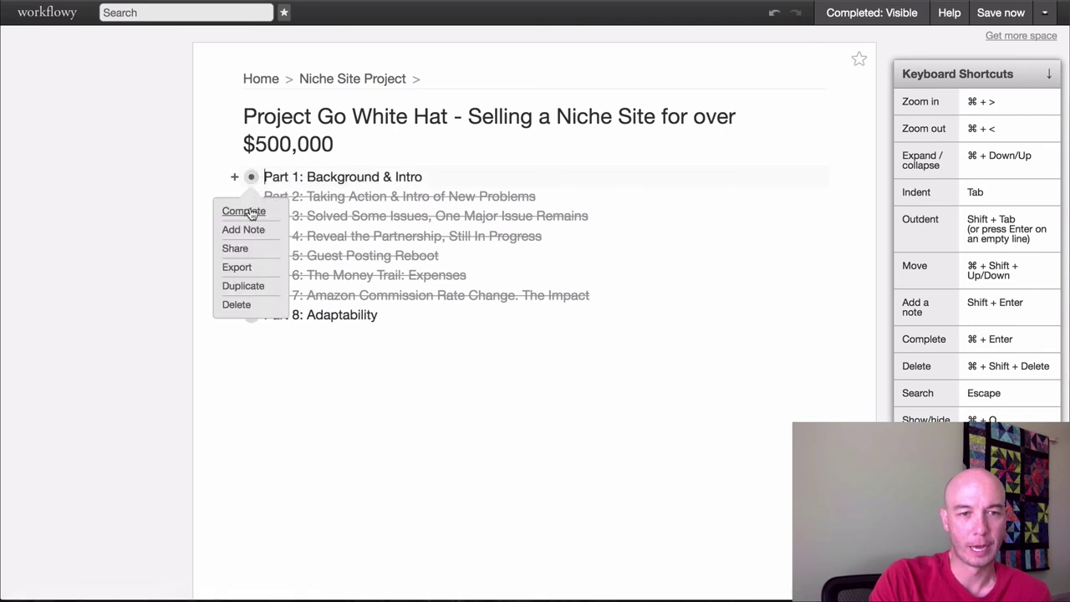
left_click(251, 213)
left_click(400, 312)
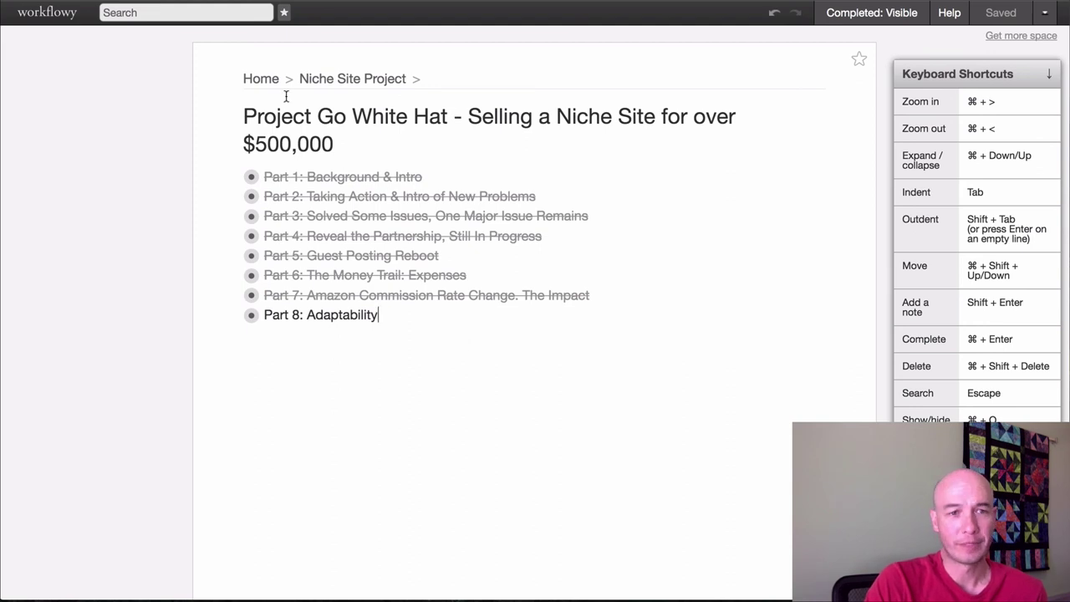
Step: Zoom out to the Niche Site Project level and highlight the title text of the Project Go White Hat item
left_click(352, 78)
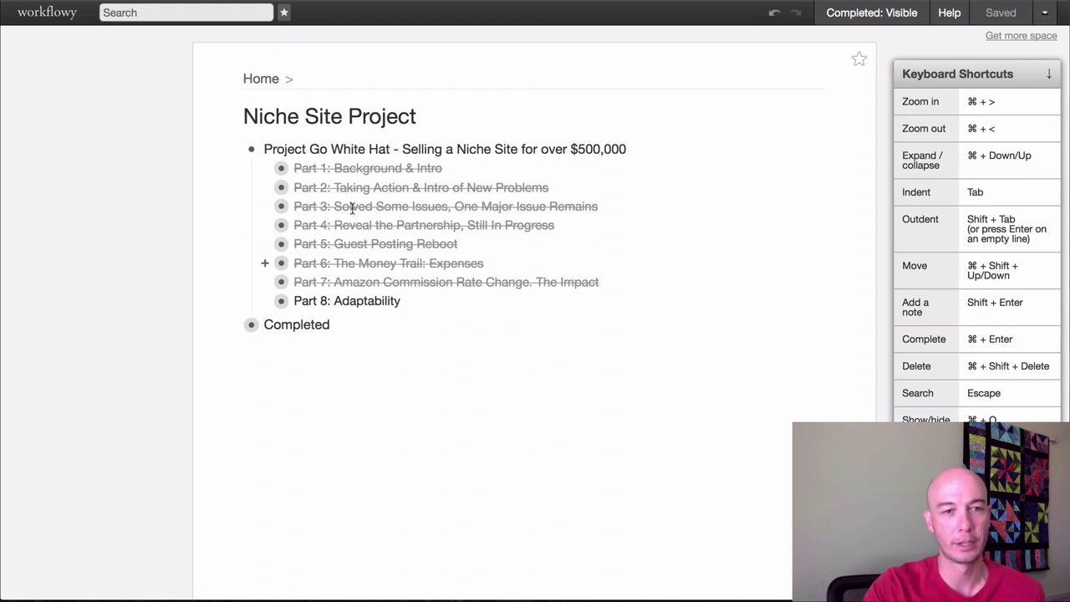
mouse_move(222, 157)
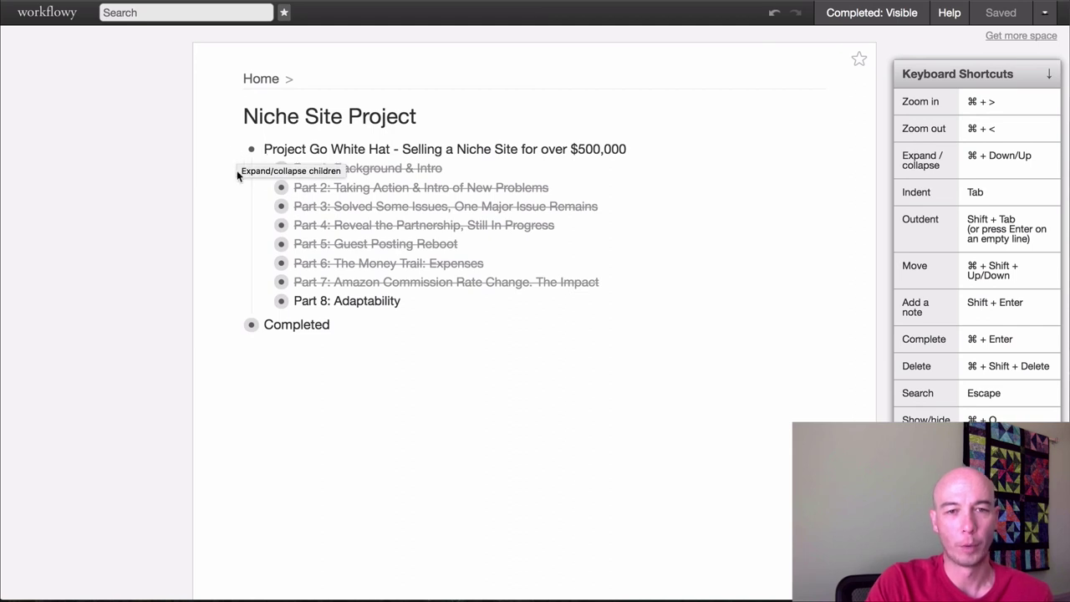
mouse_move(233, 200)
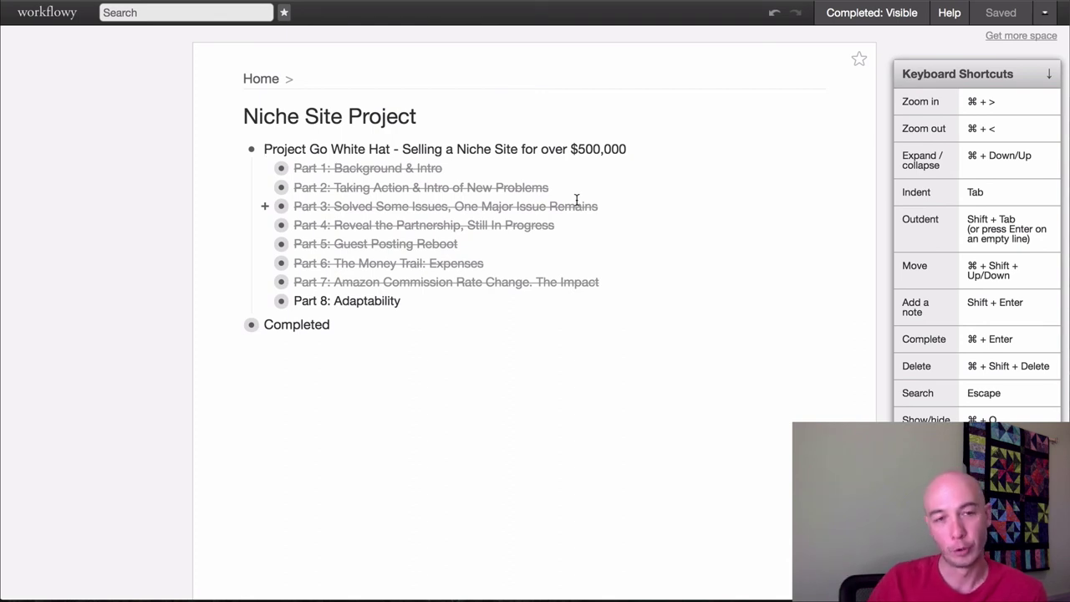
left_click_drag(631, 153, 261, 155)
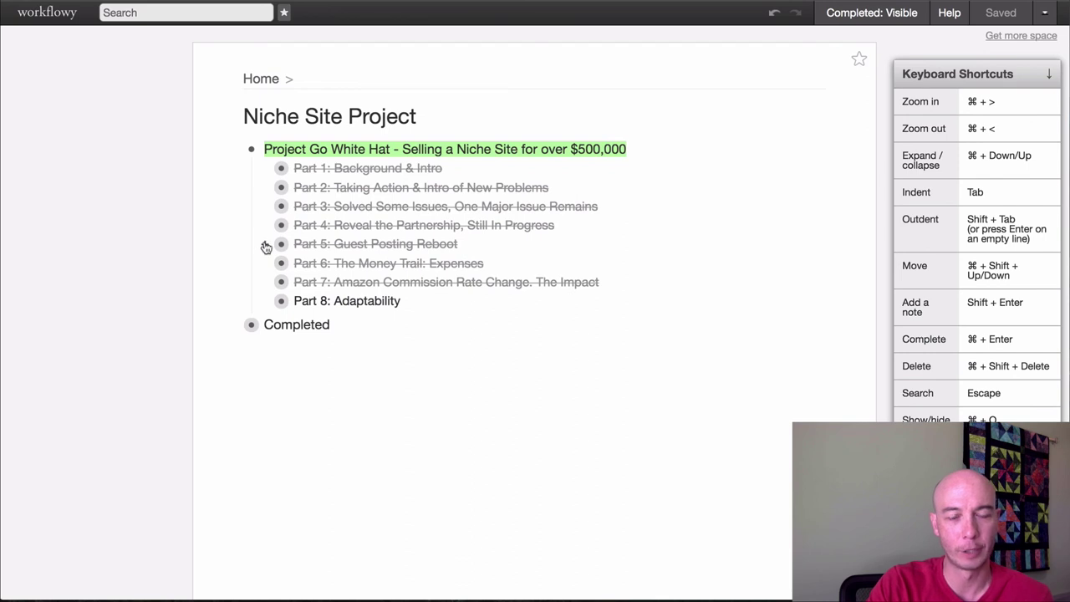